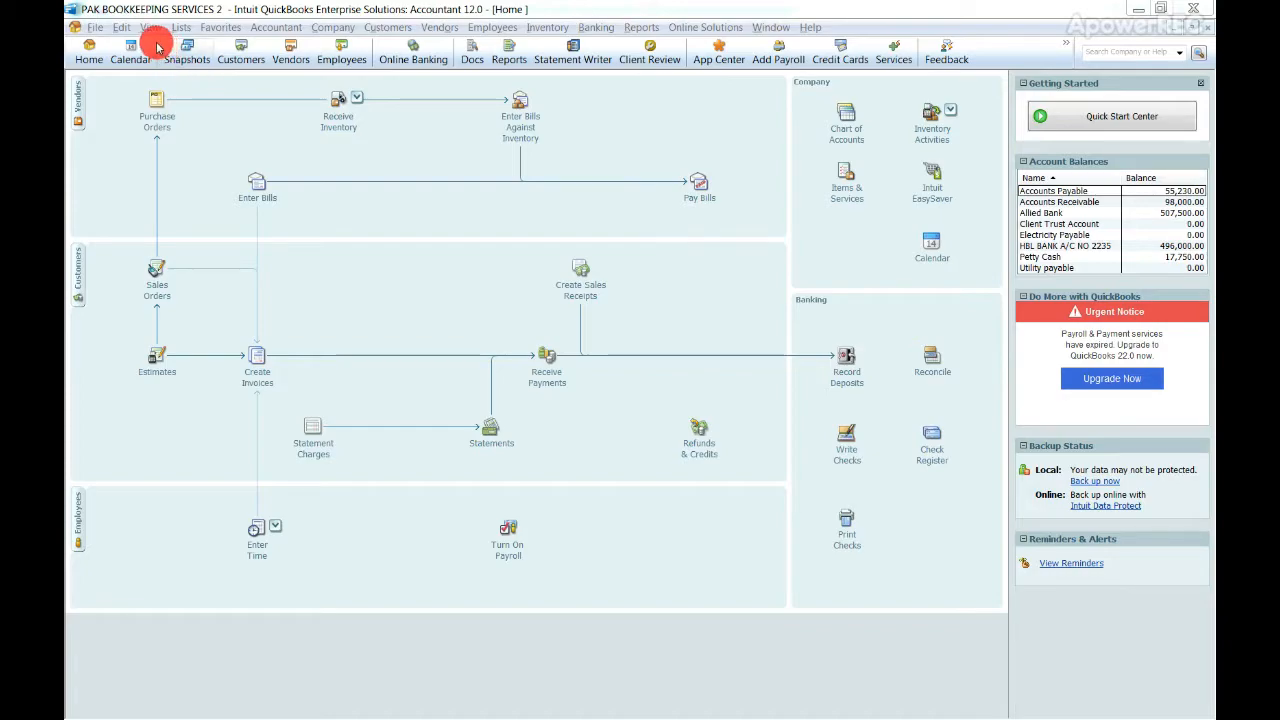
- Open the Item List and start adding or editing multiple items from it
left_click(181, 27)
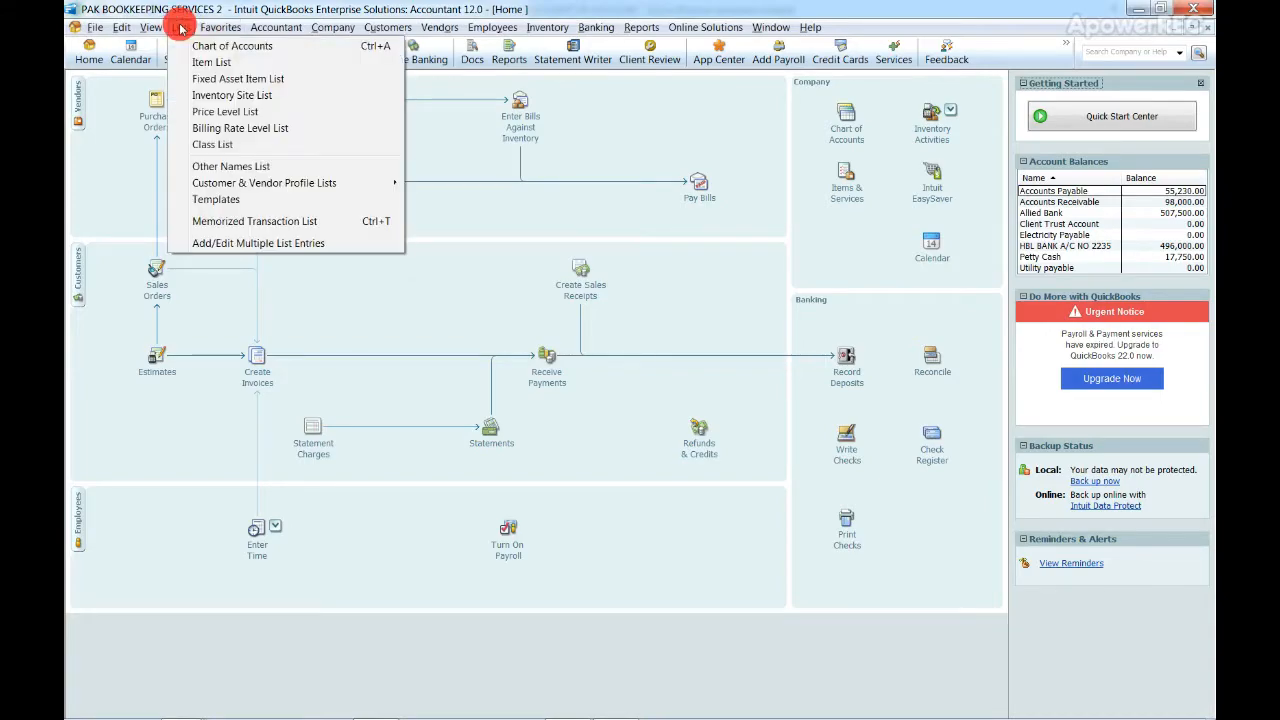
left_click(279, 64)
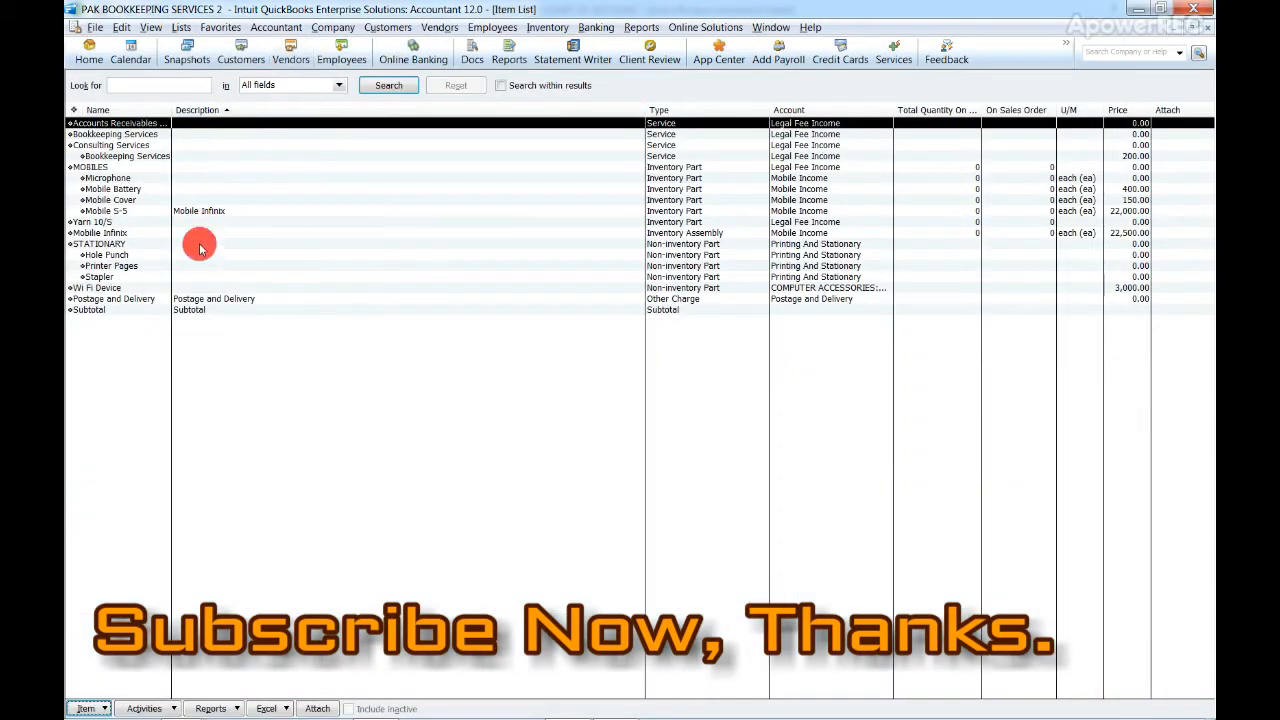
left_click(90, 708)
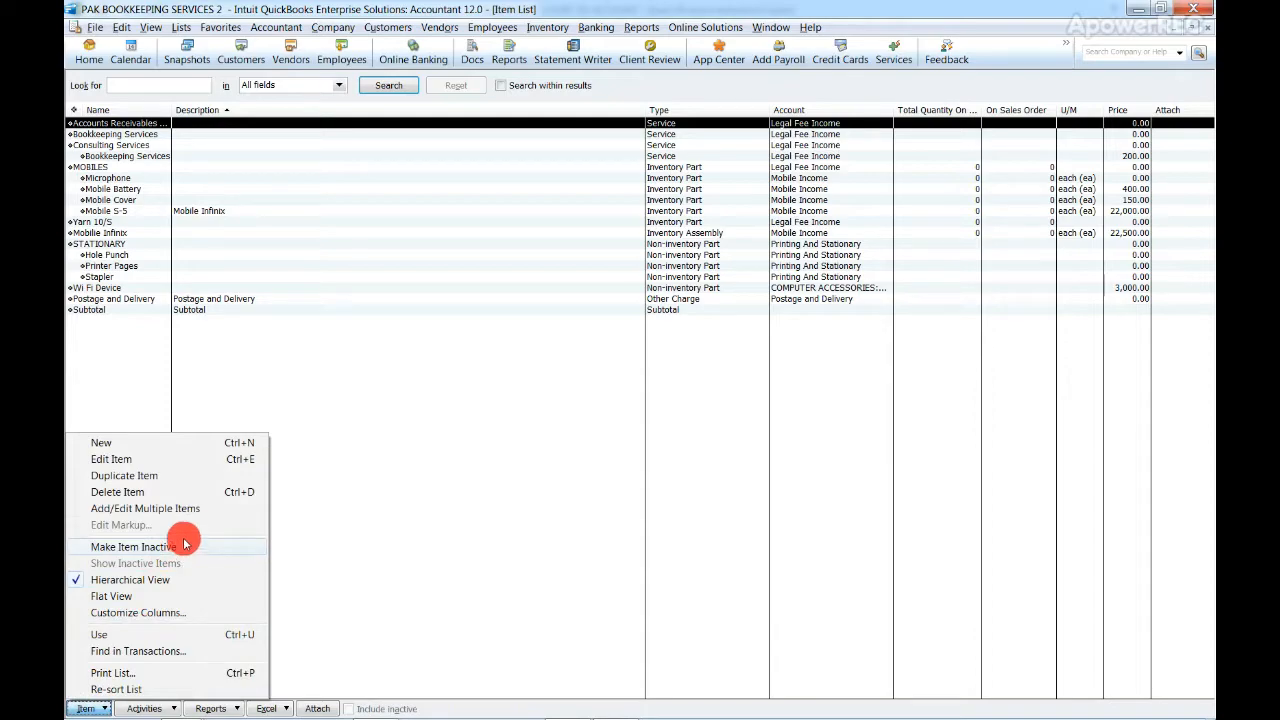
left_click(233, 510)
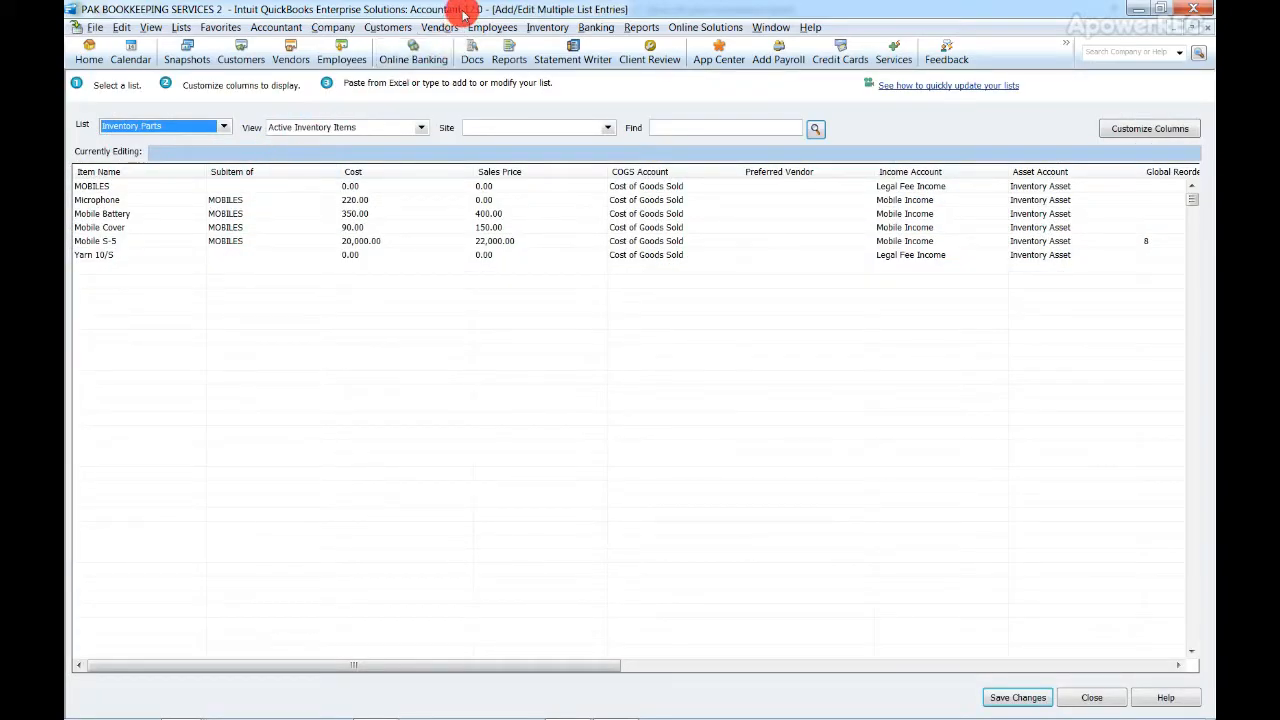
- Switch the multiple-entry list to Service Items, keeping the Active Service Items view
left_click(228, 130)
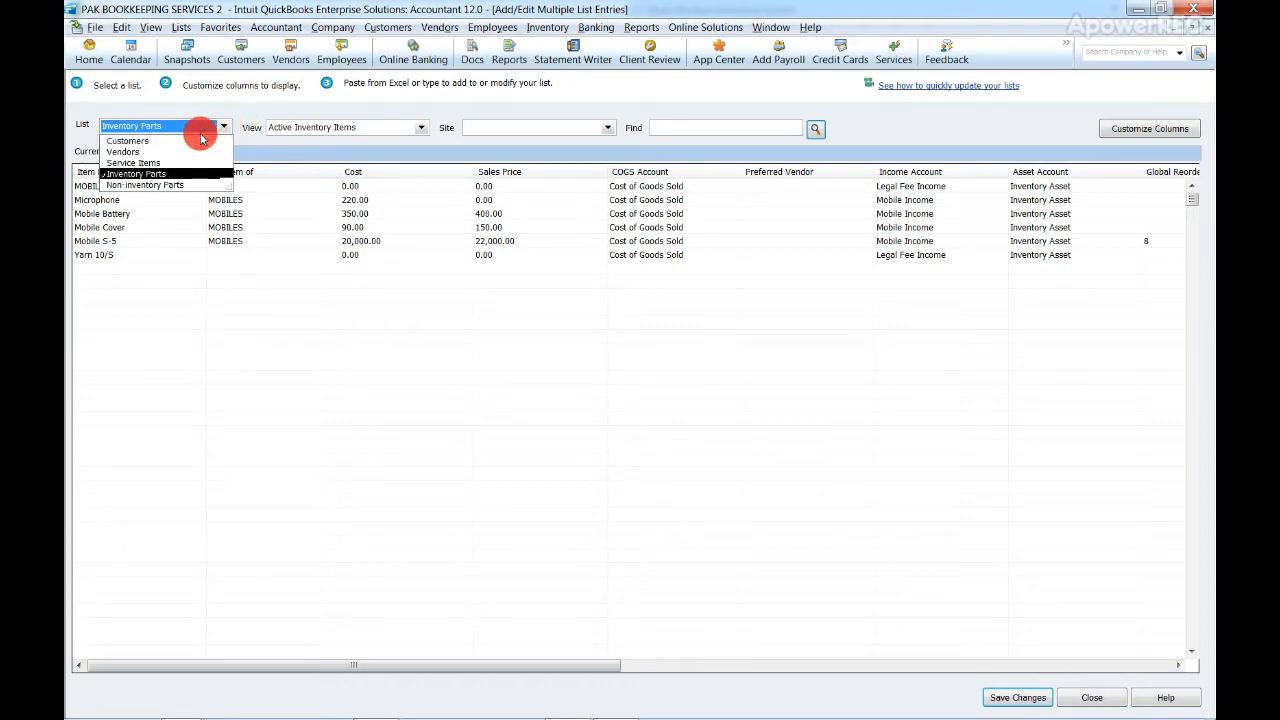
left_click(166, 162)
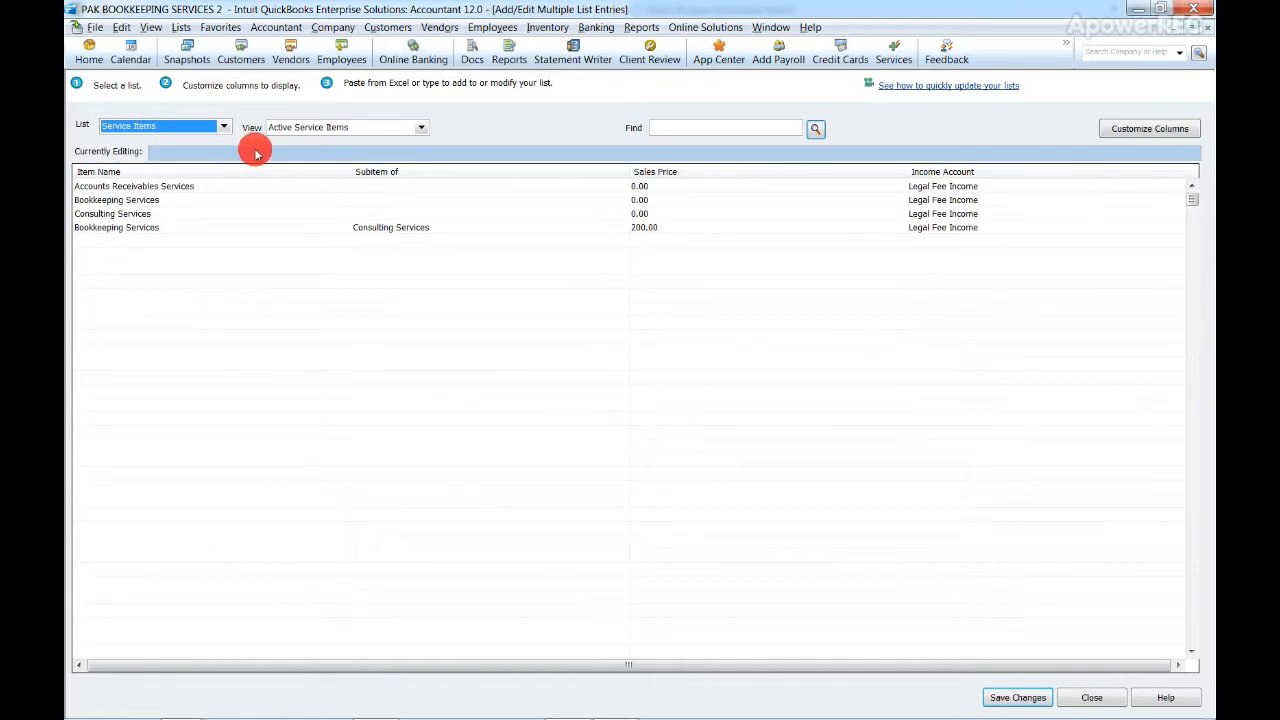
left_click(421, 130)
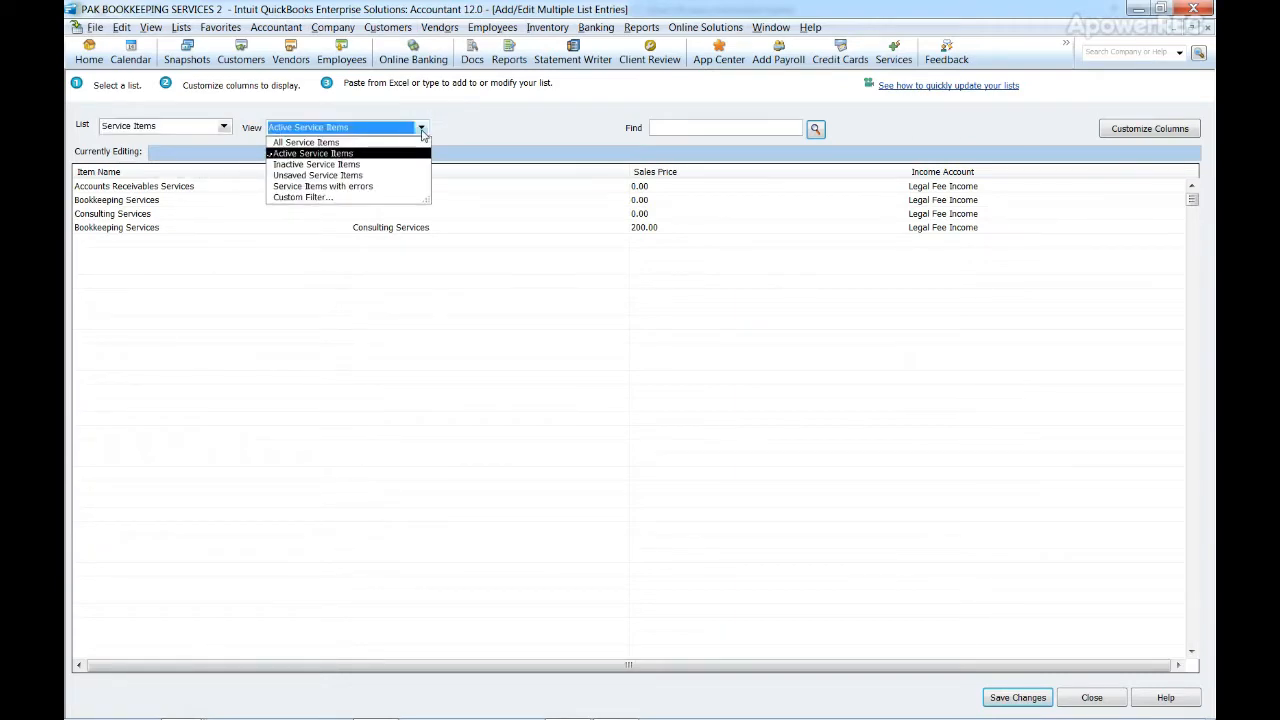
left_click(421, 130)
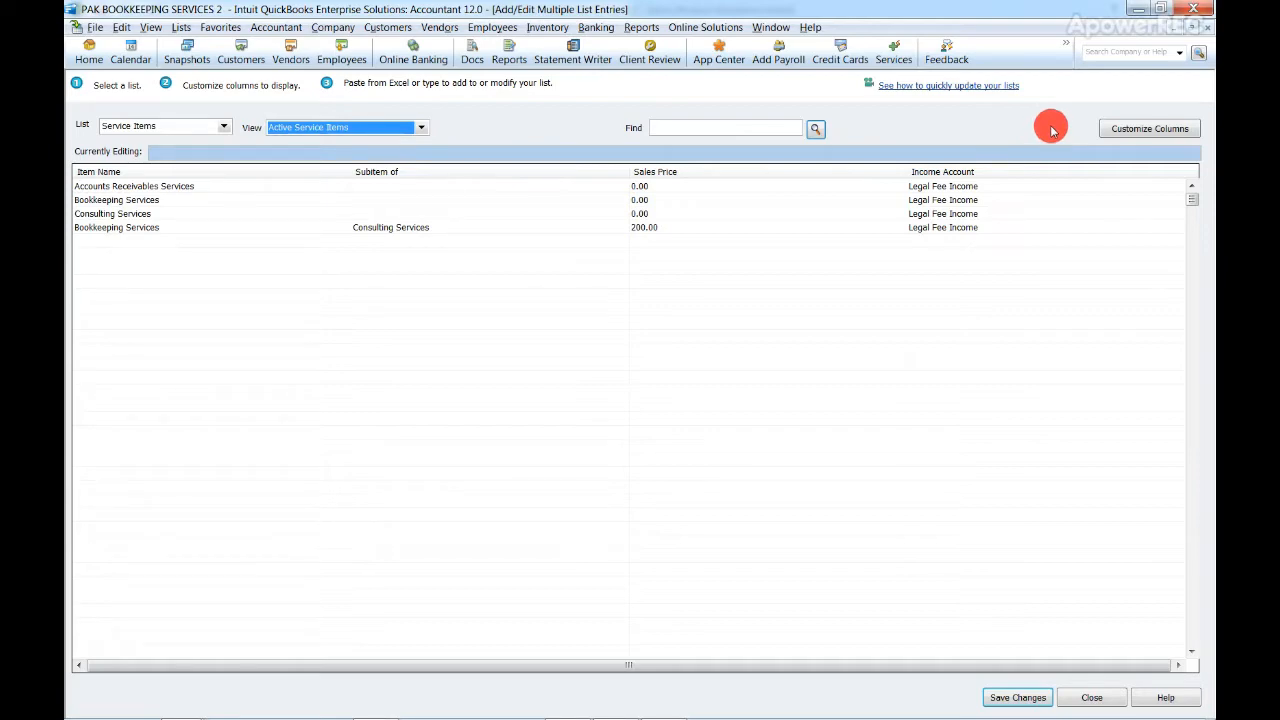
- Customize the service item columns by adding Cost to the chosen columns
left_click(1126, 131)
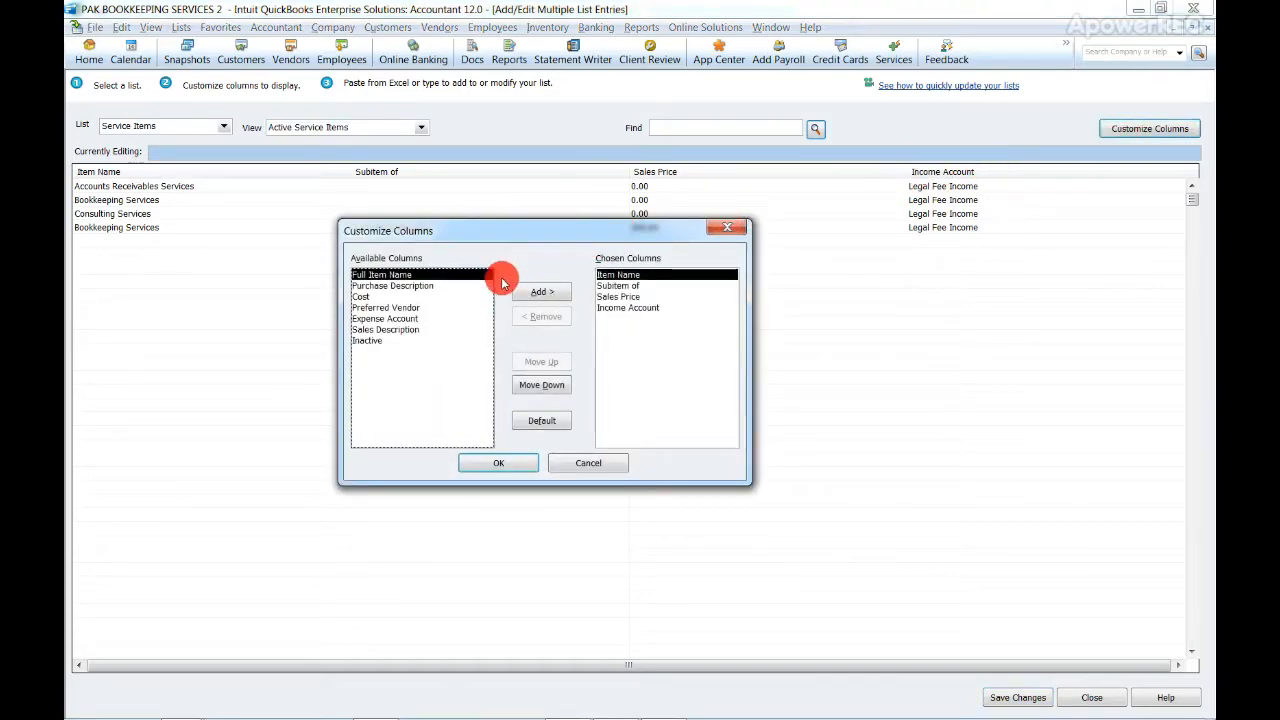
left_click(388, 298)
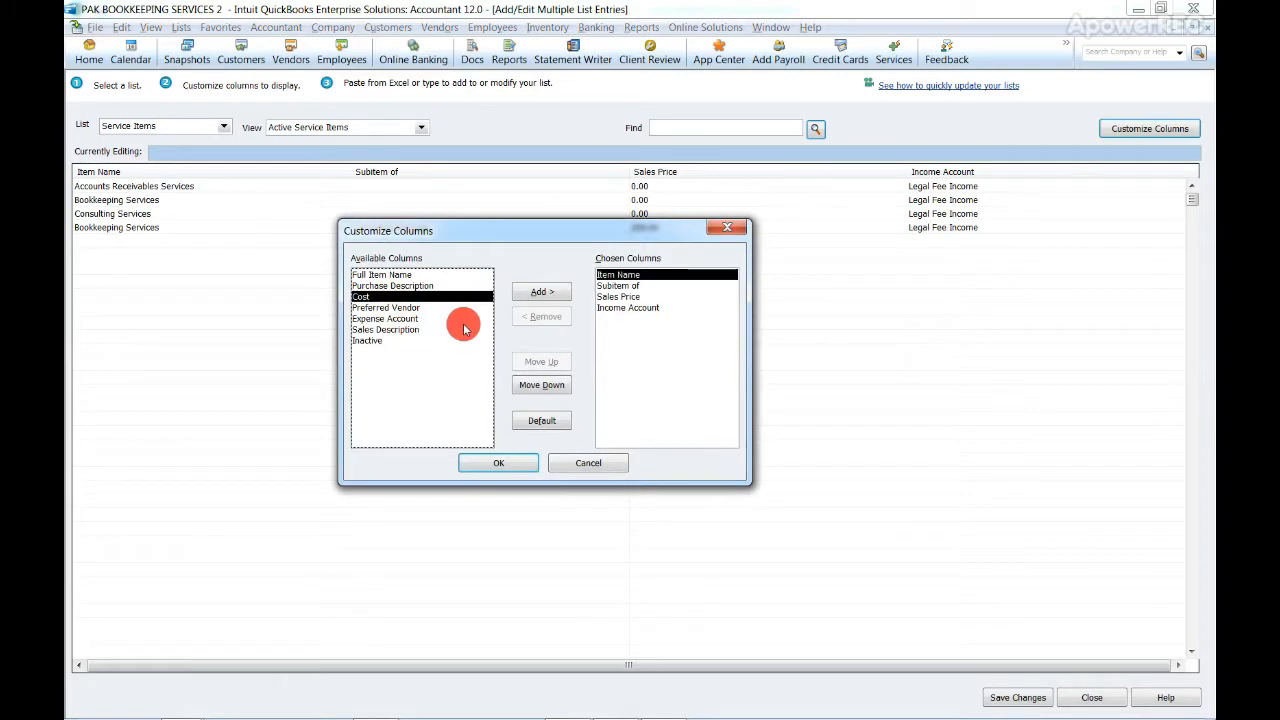
left_click(409, 308)
left_click(408, 297)
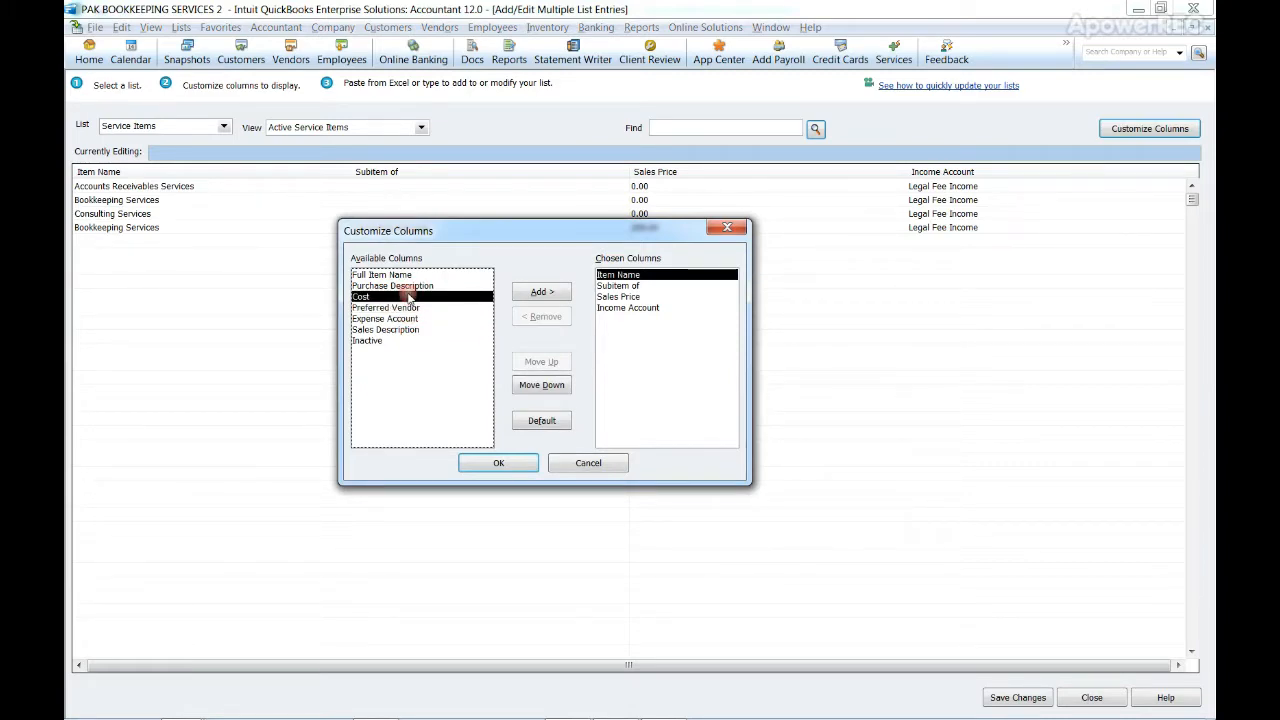
left_click(559, 293)
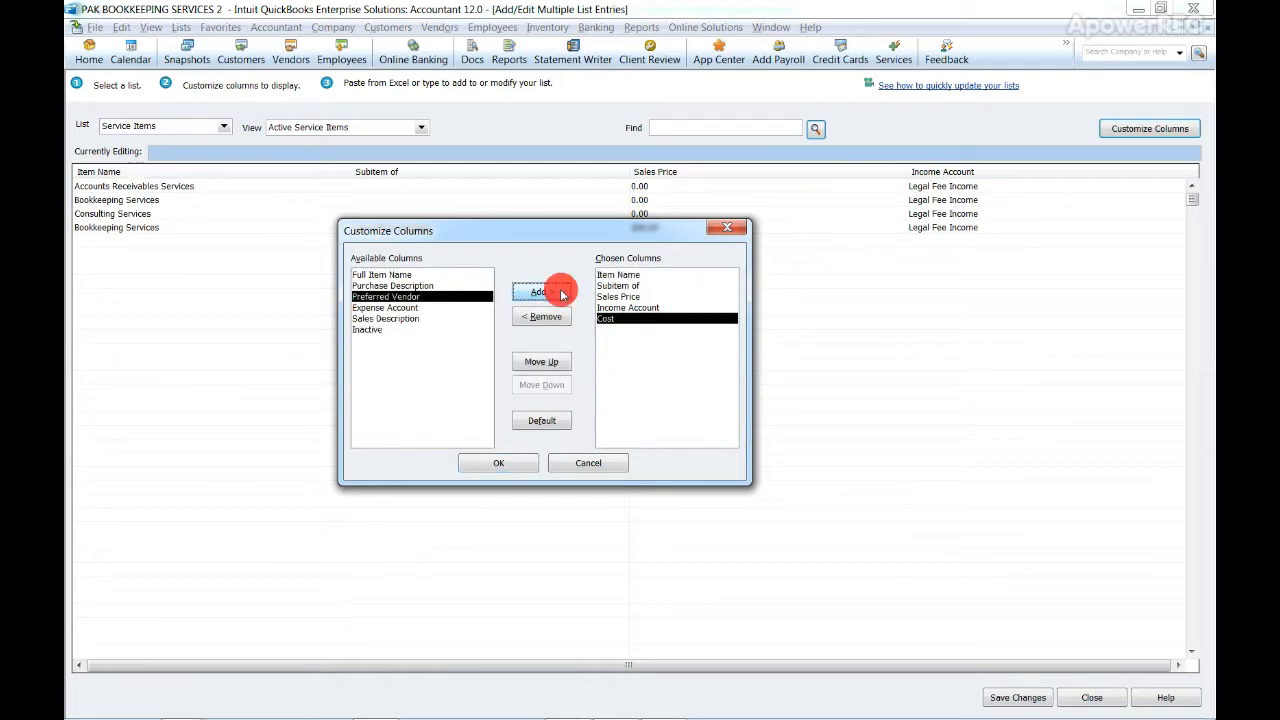
- Place the Cost column between Subitem of and Sales Price and apply the column layout
left_click(547, 363)
left_click(547, 363)
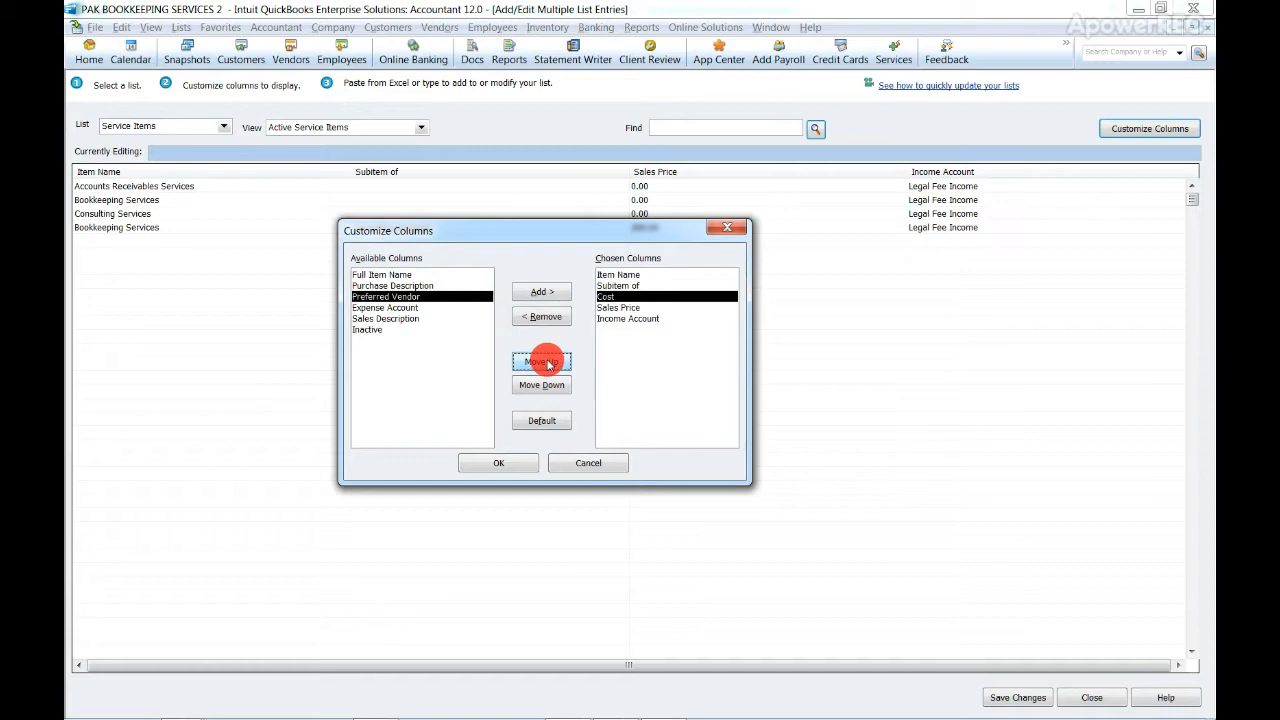
left_click(541, 385)
left_click(541, 385)
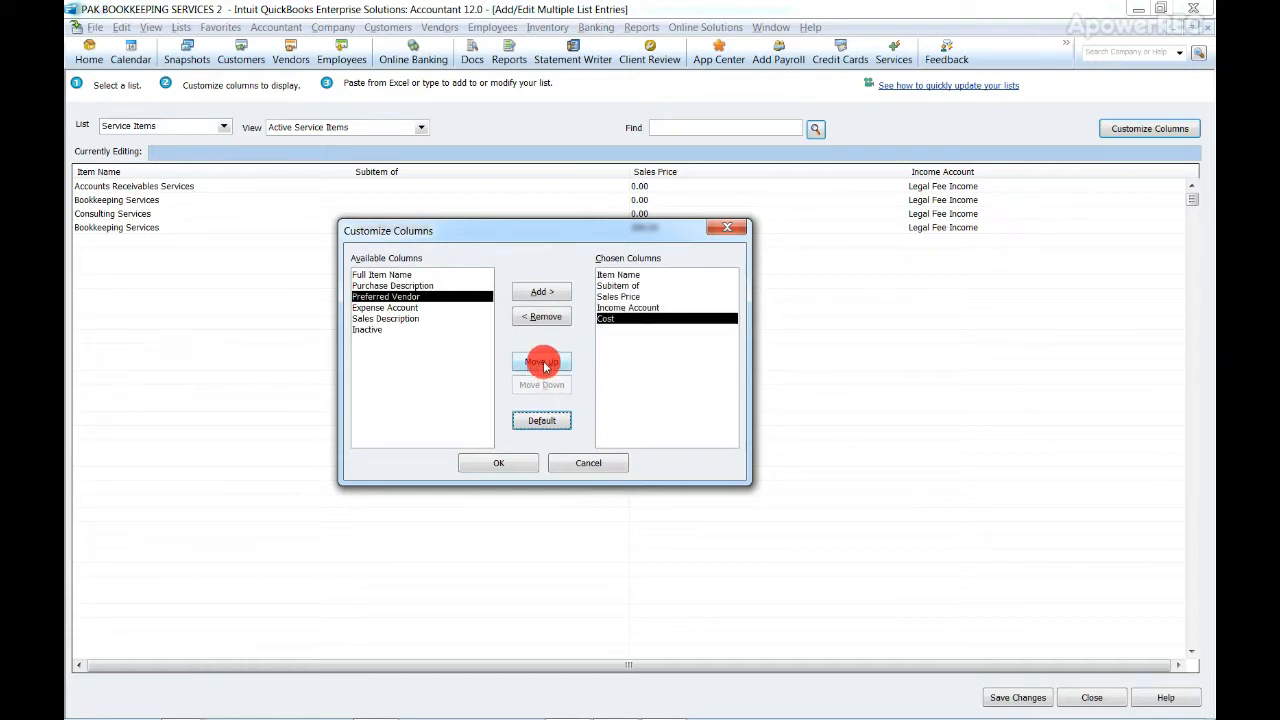
left_click(543, 364)
left_click(543, 364)
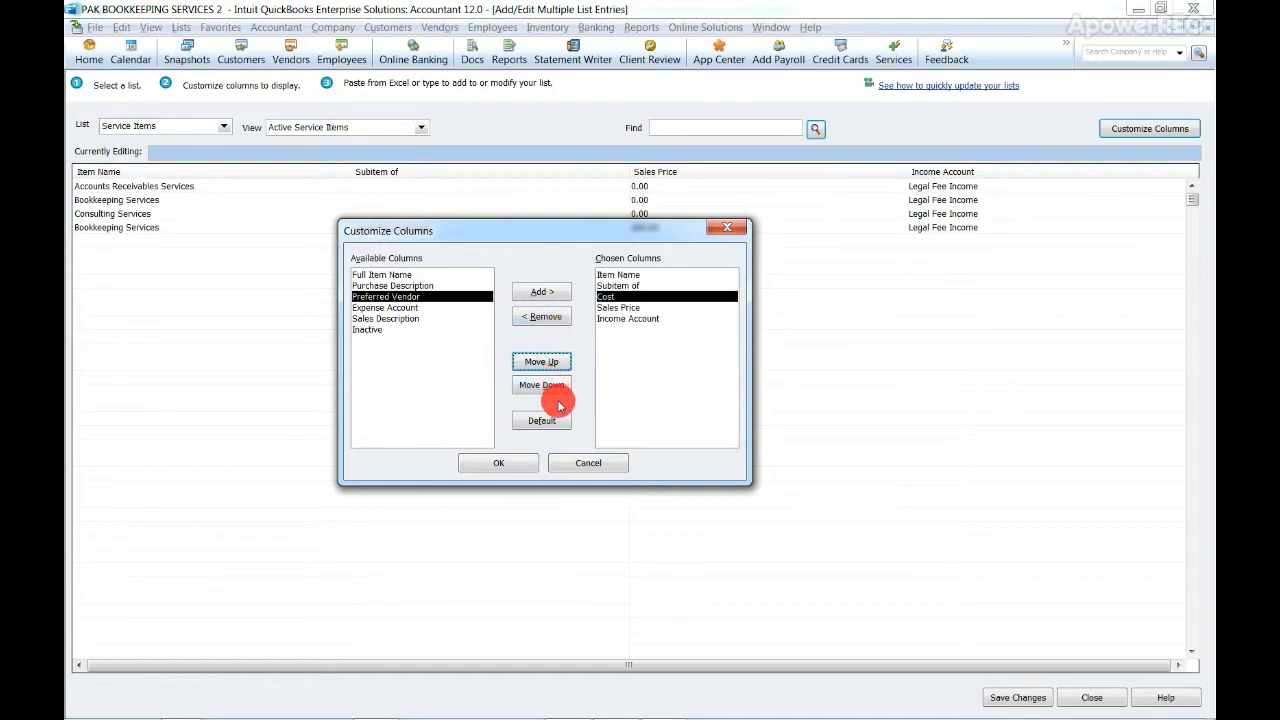
left_click(521, 465)
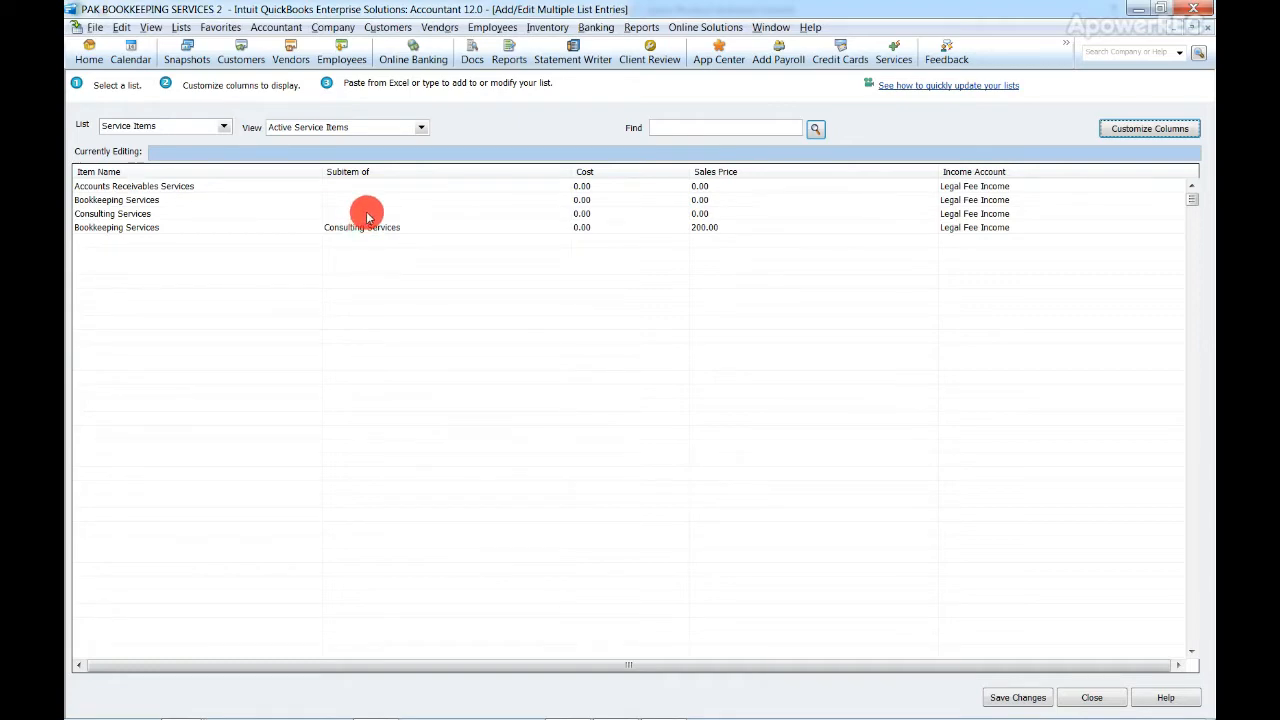
- Copy the five product/service names in A2:A6 of the Excel workbook INVENTORY CHART OF ACCOUNT into QuickBooks' Item Name column, starting at the first empty row
left_click(104, 241)
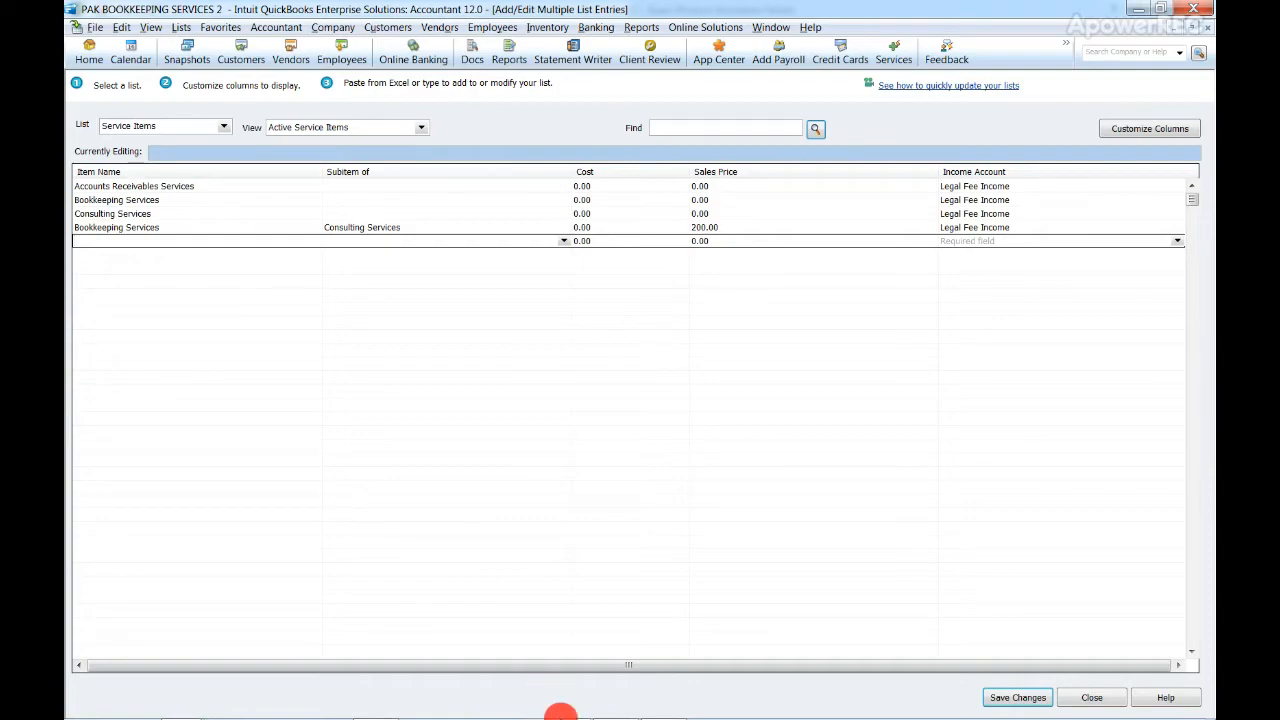
mouse_move(588, 708)
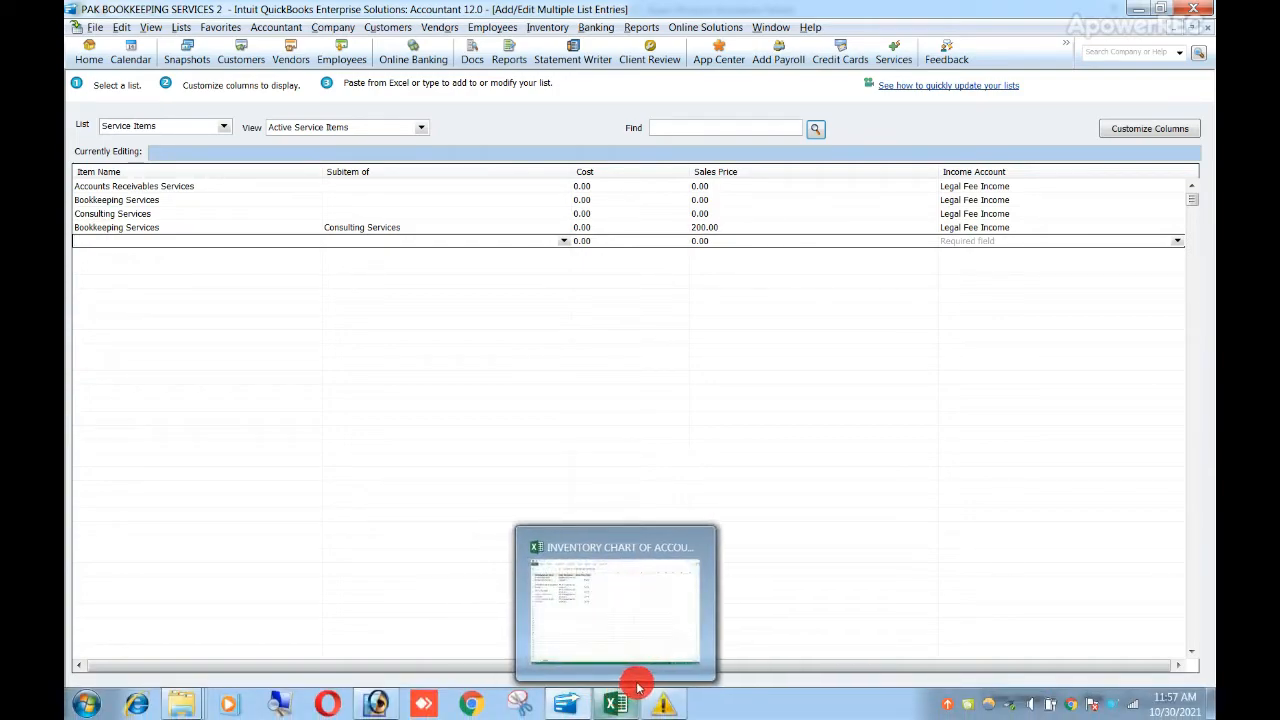
left_click(612, 702)
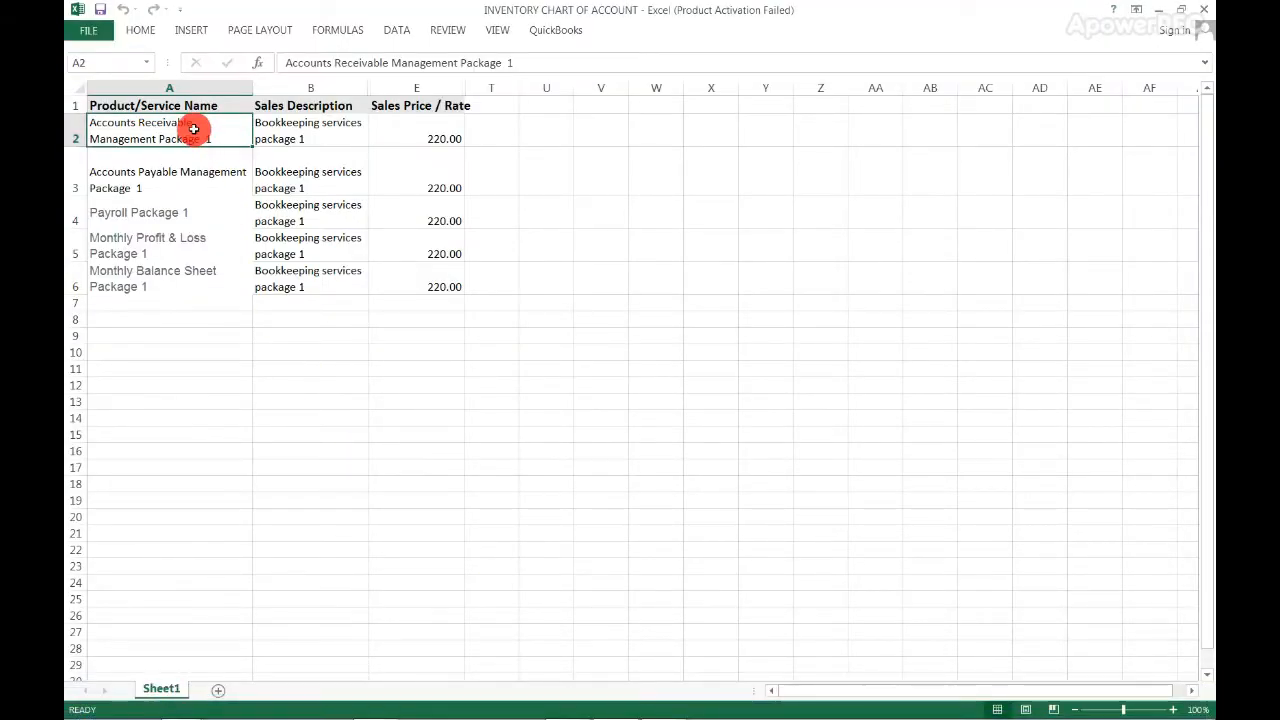
left_click_drag(191, 138, 186, 270)
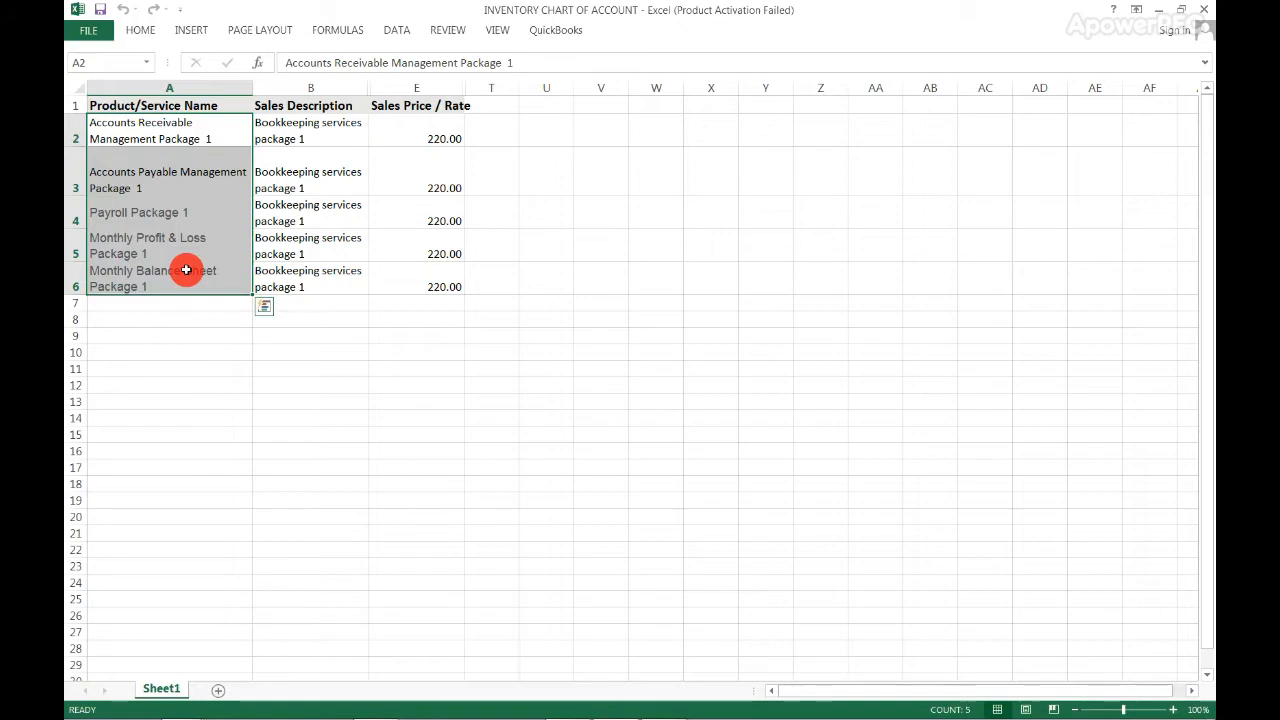
key("ctrl+c")
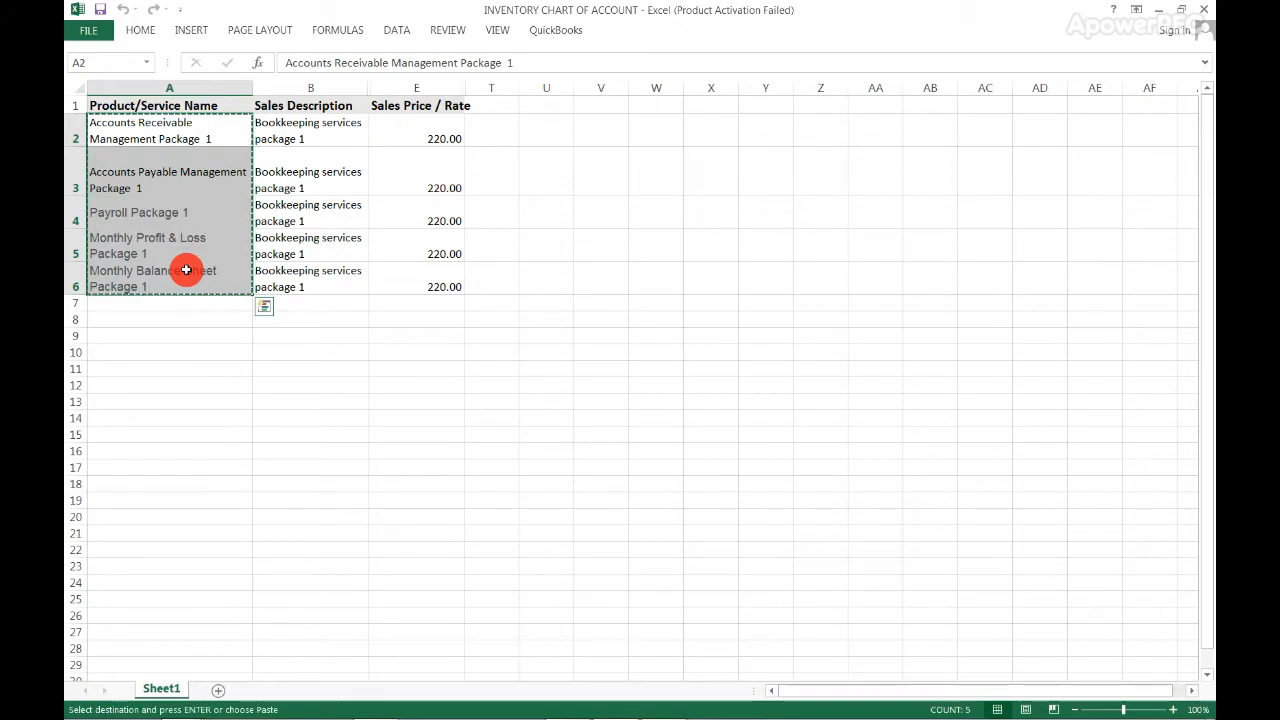
key("alt+Tab")
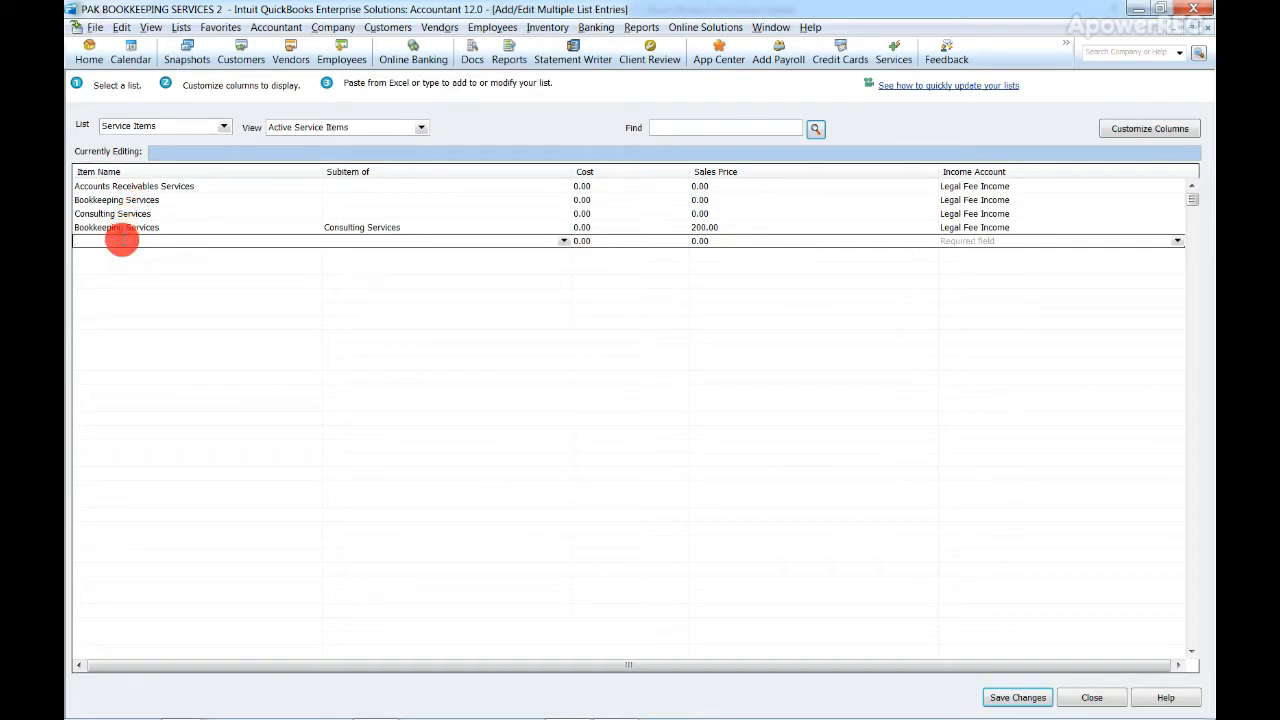
key("ctrl+v")
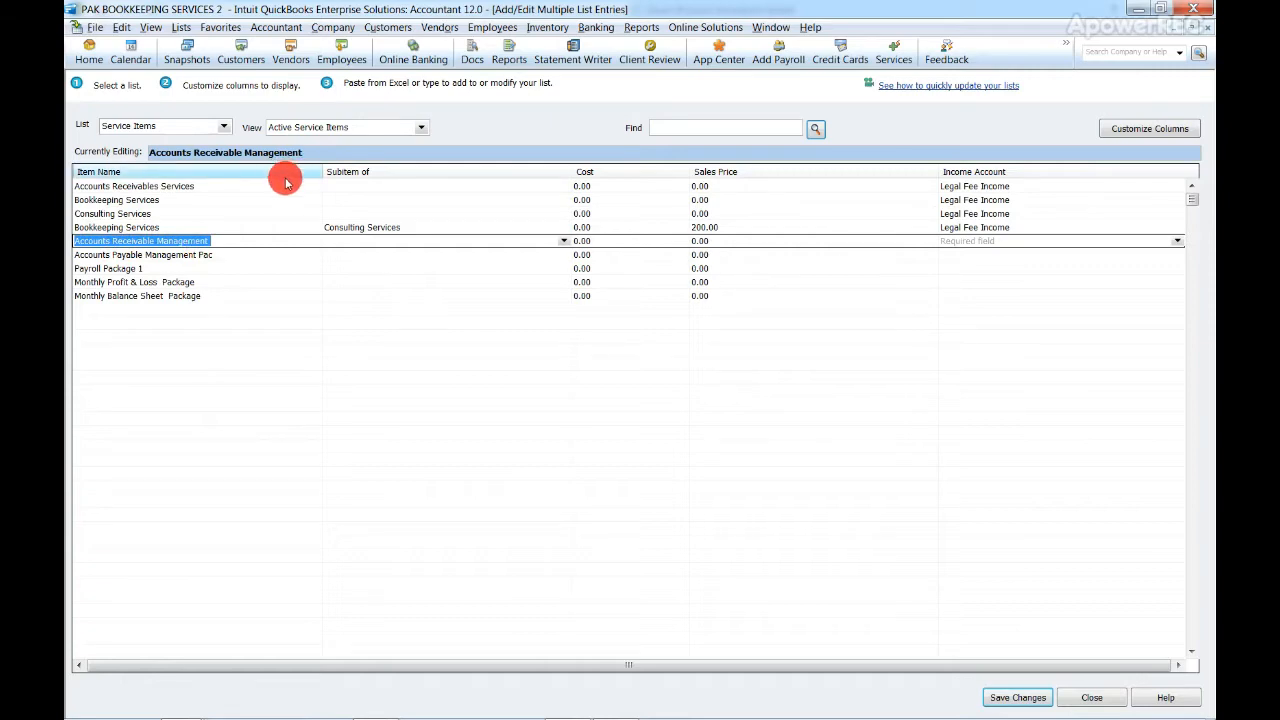
- Make Accounts Receivable Management a subitem of Bookkeeping Services and copy that parent down to the new items below it
left_click(352, 185)
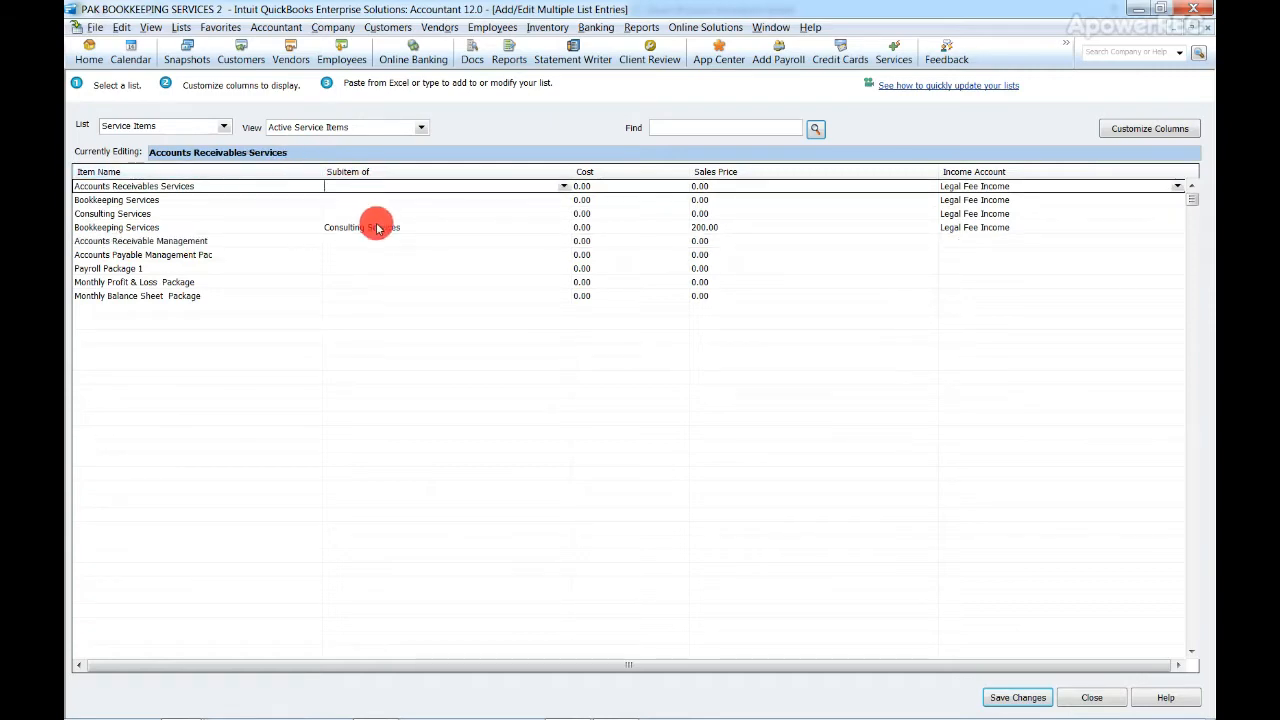
left_click(378, 227)
left_click(463, 247)
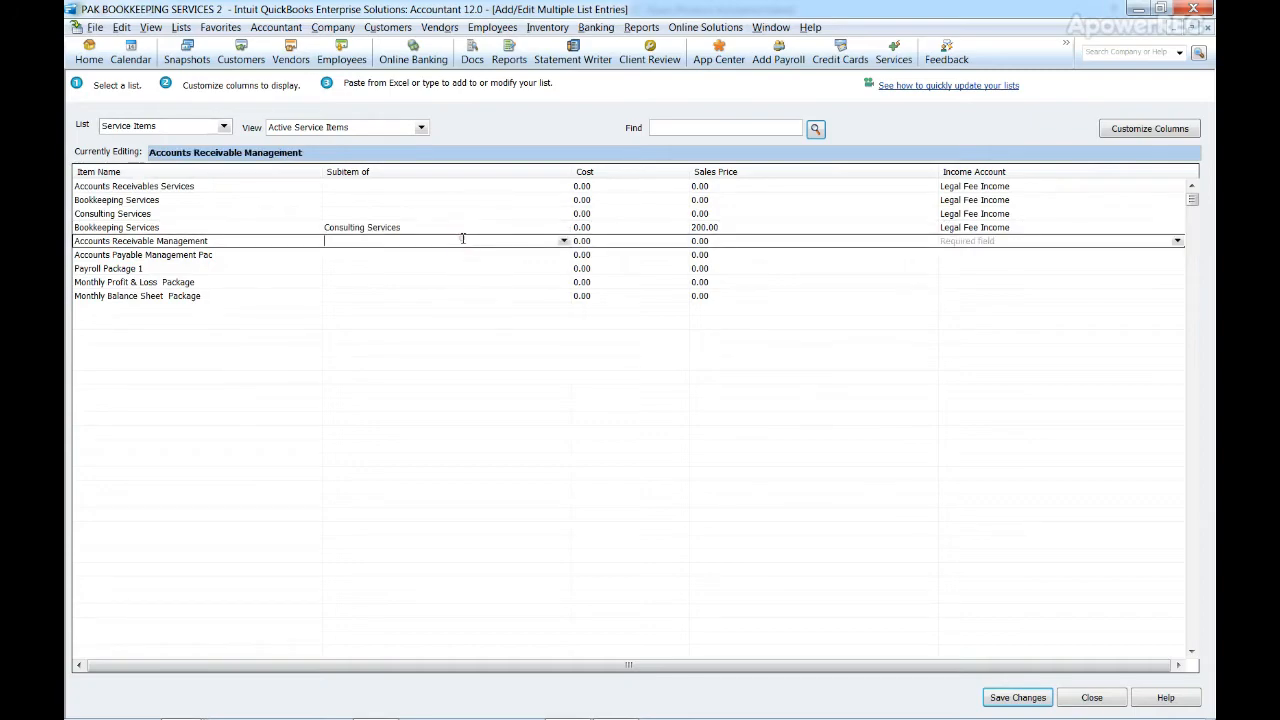
left_click(563, 241)
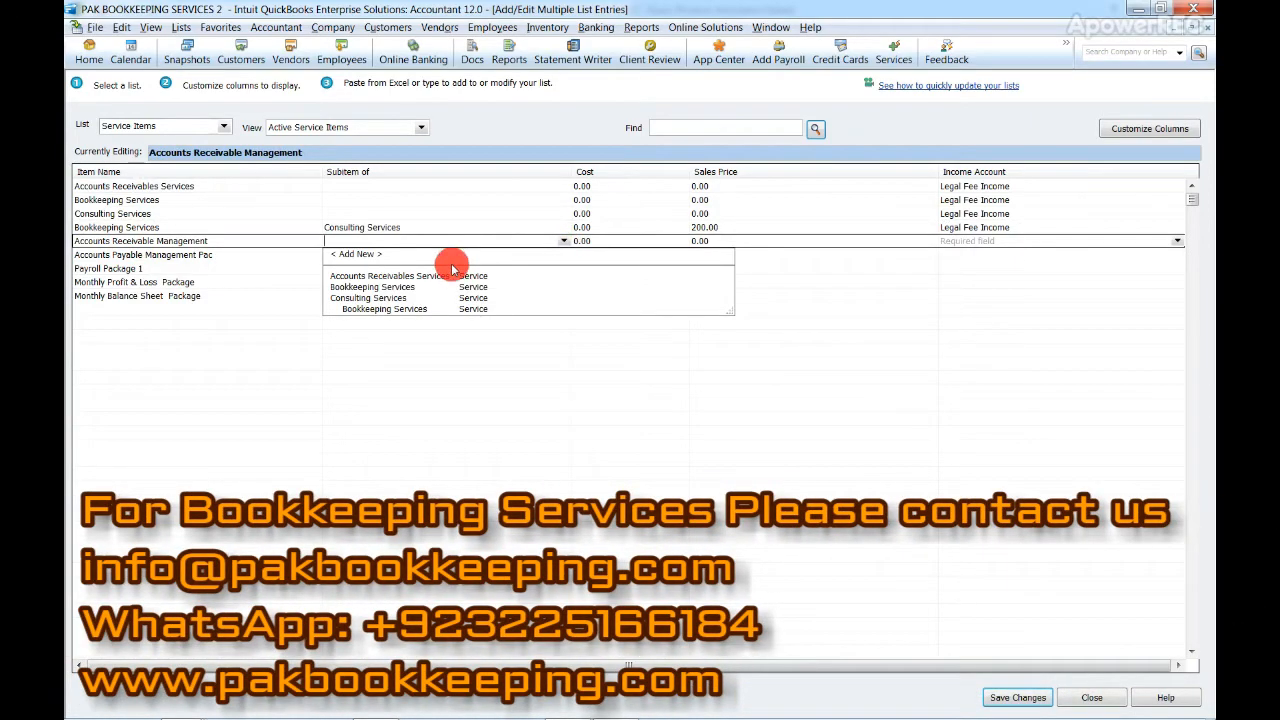
left_click(413, 286)
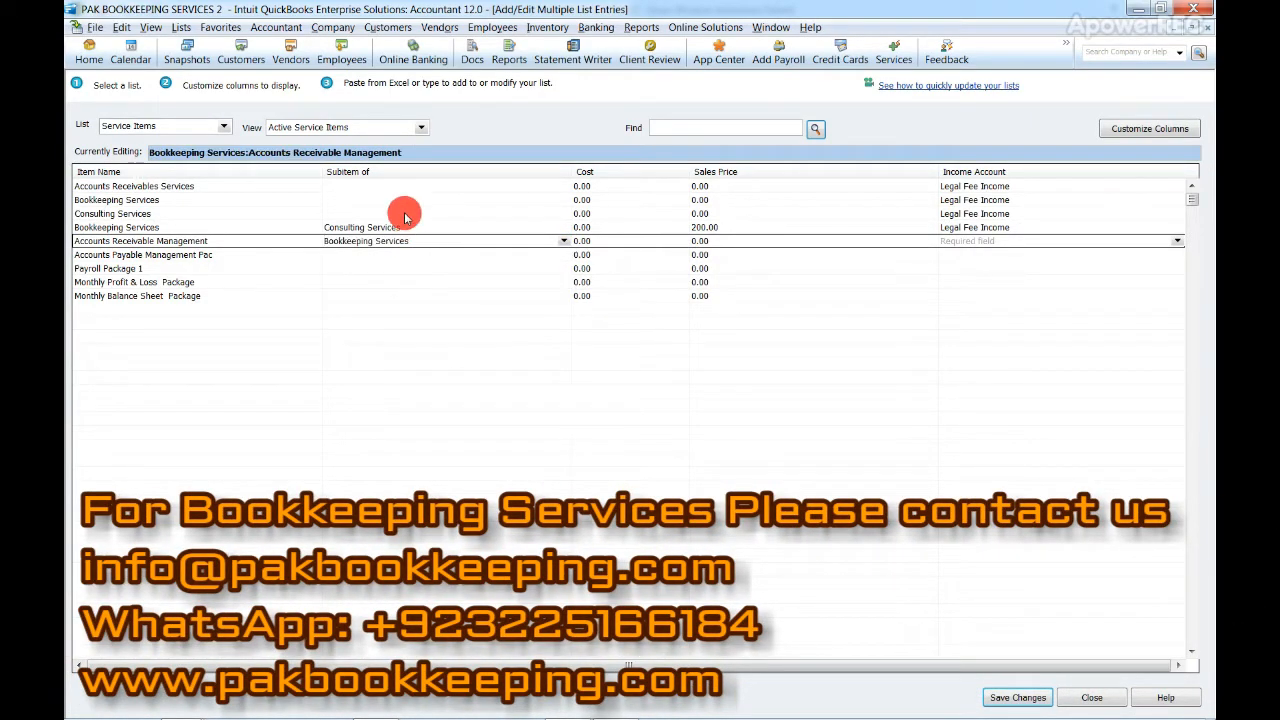
right_click(397, 177)
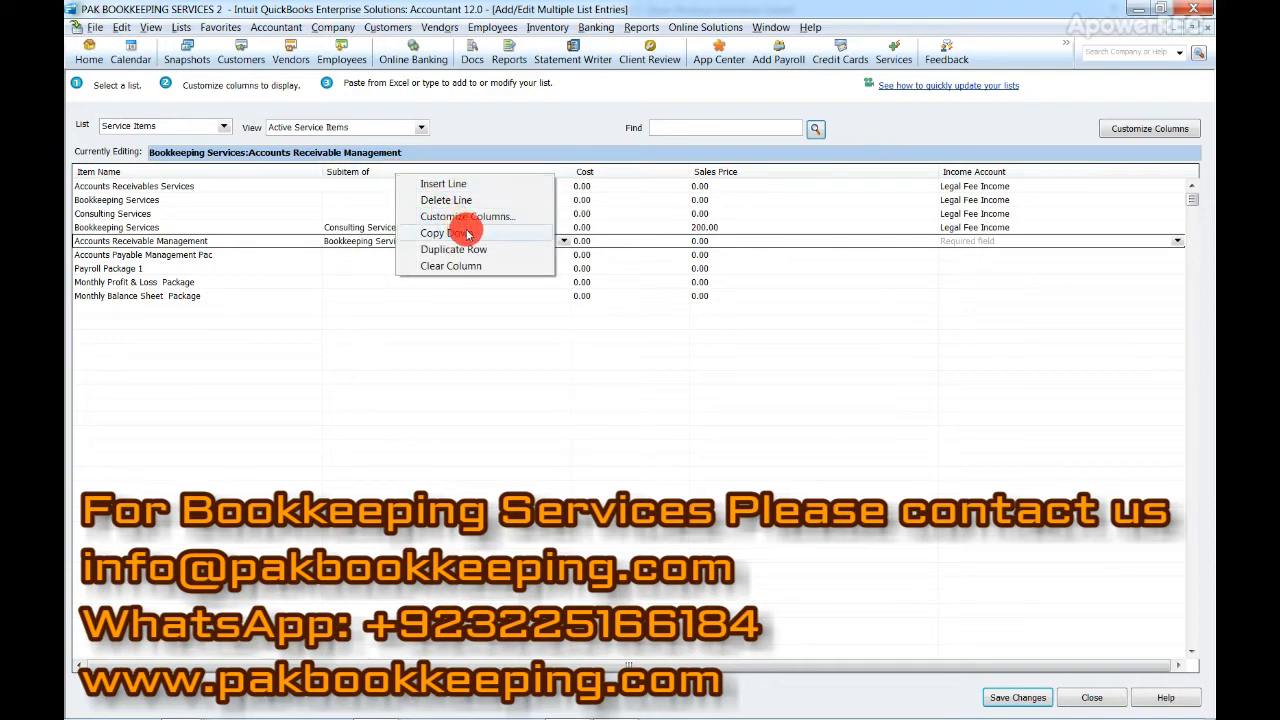
left_click(466, 234)
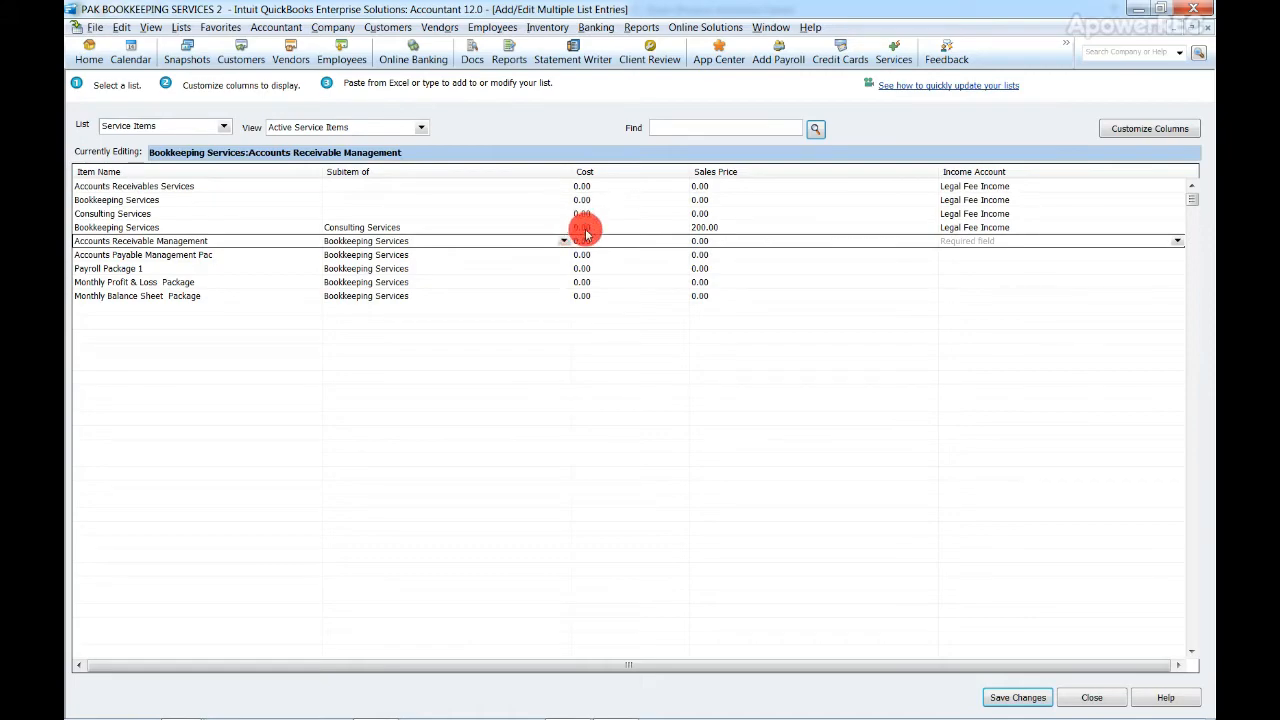
- Copy the 220.00 sales prices in E2:E6 of the Excel sheet into QuickBooks' Sales Price column, starting at the Accounts Receivable Management row
key("alt+Tab")
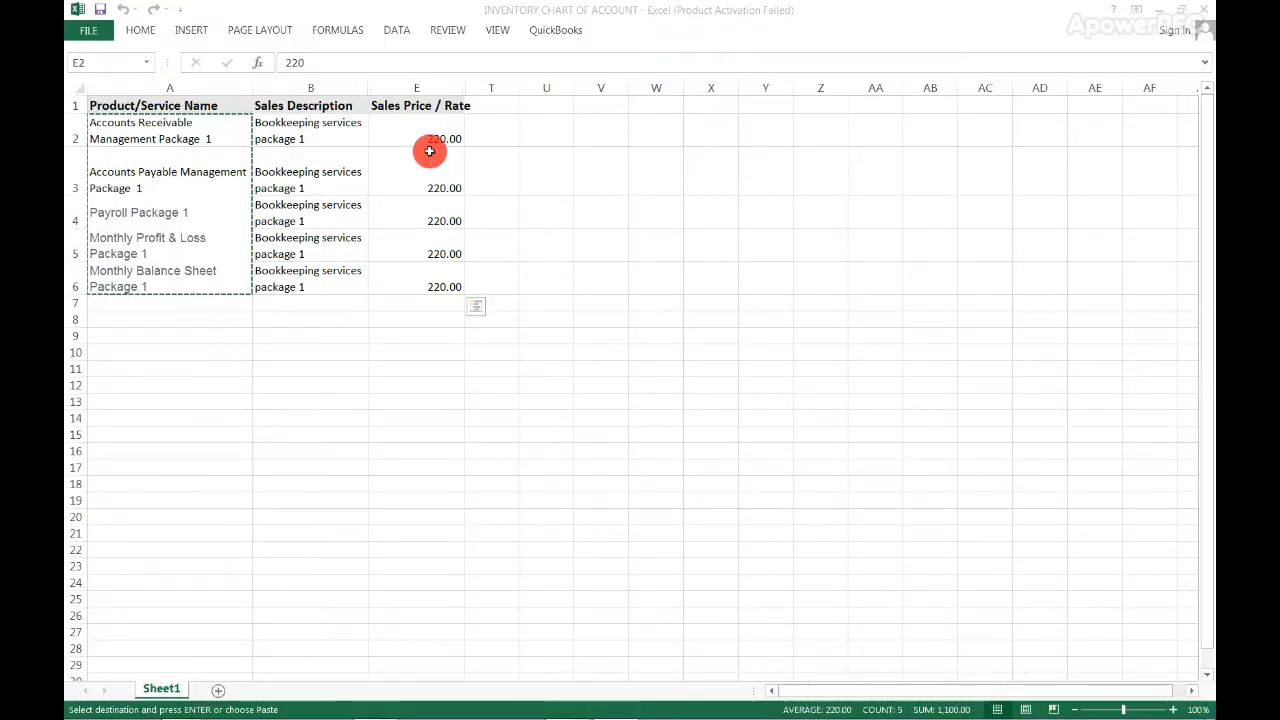
key("ctrl+c")
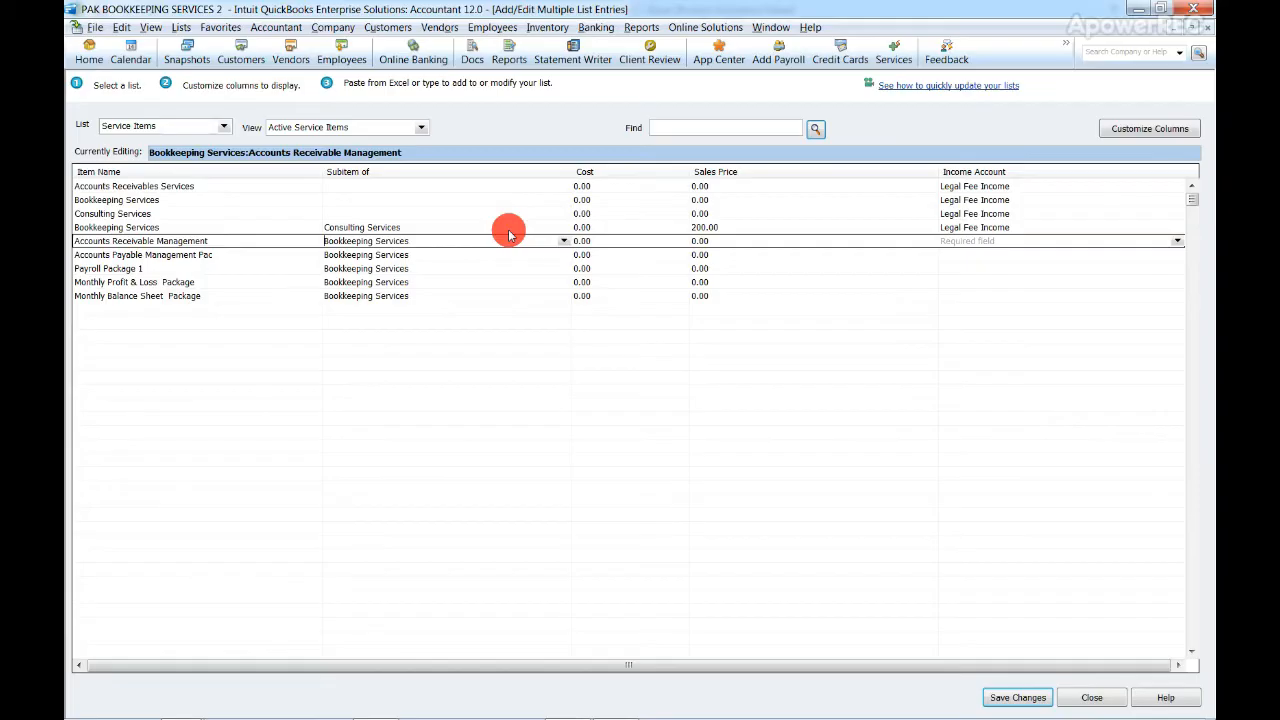
key("alt+Tab")
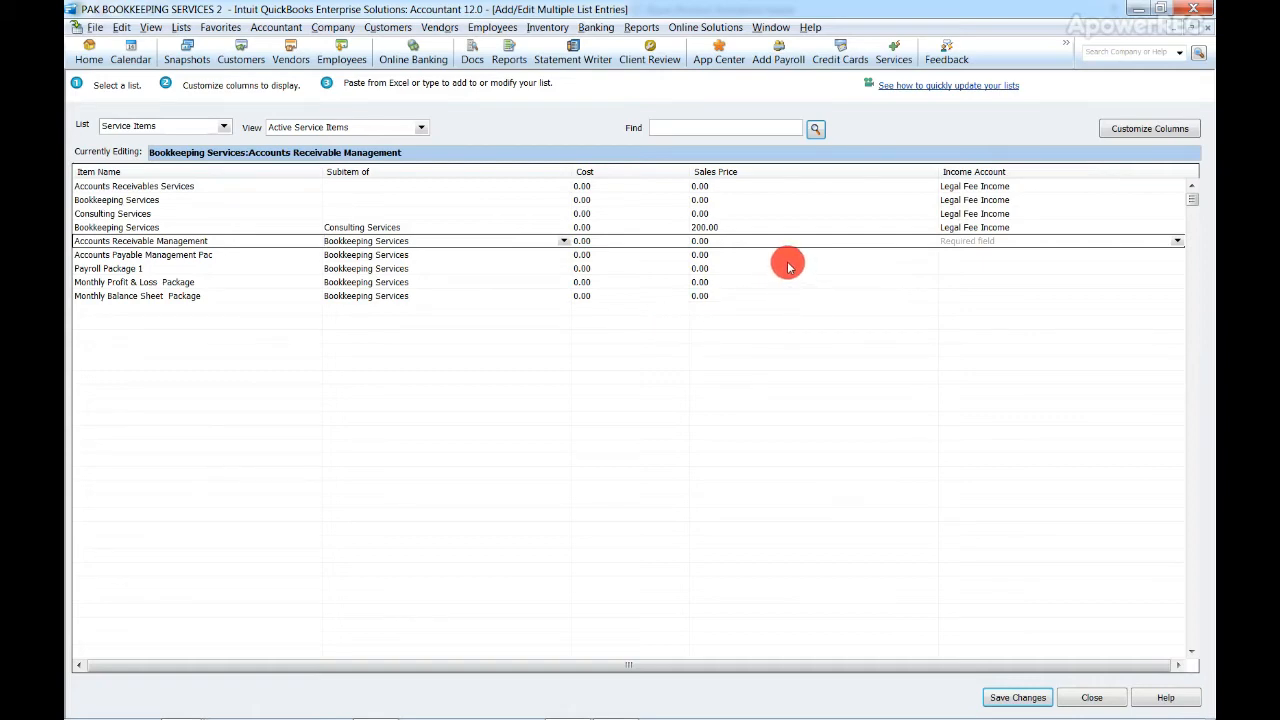
left_click(703, 241)
left_click(680, 241)
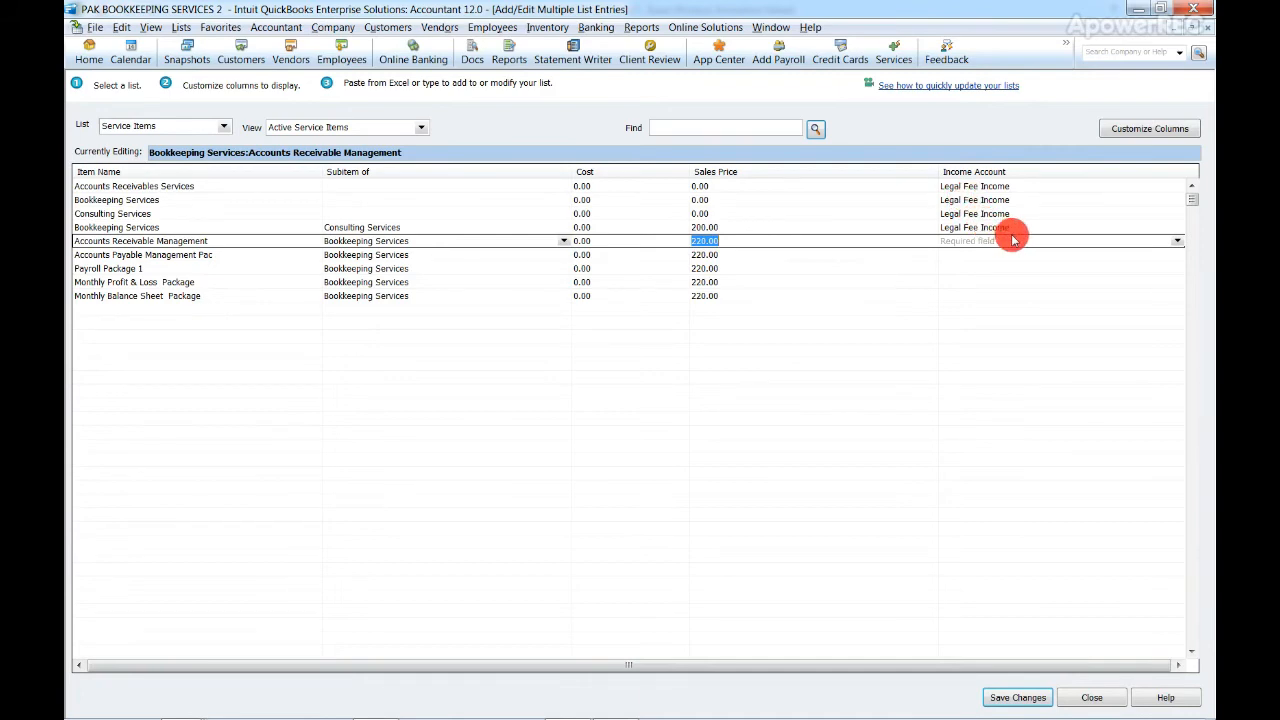
- Copy Legal Fee Income down the Income Account column from the Consulting Services subitem's row, and save the service items before closing the editor
left_click(1014, 228)
left_click(1014, 228)
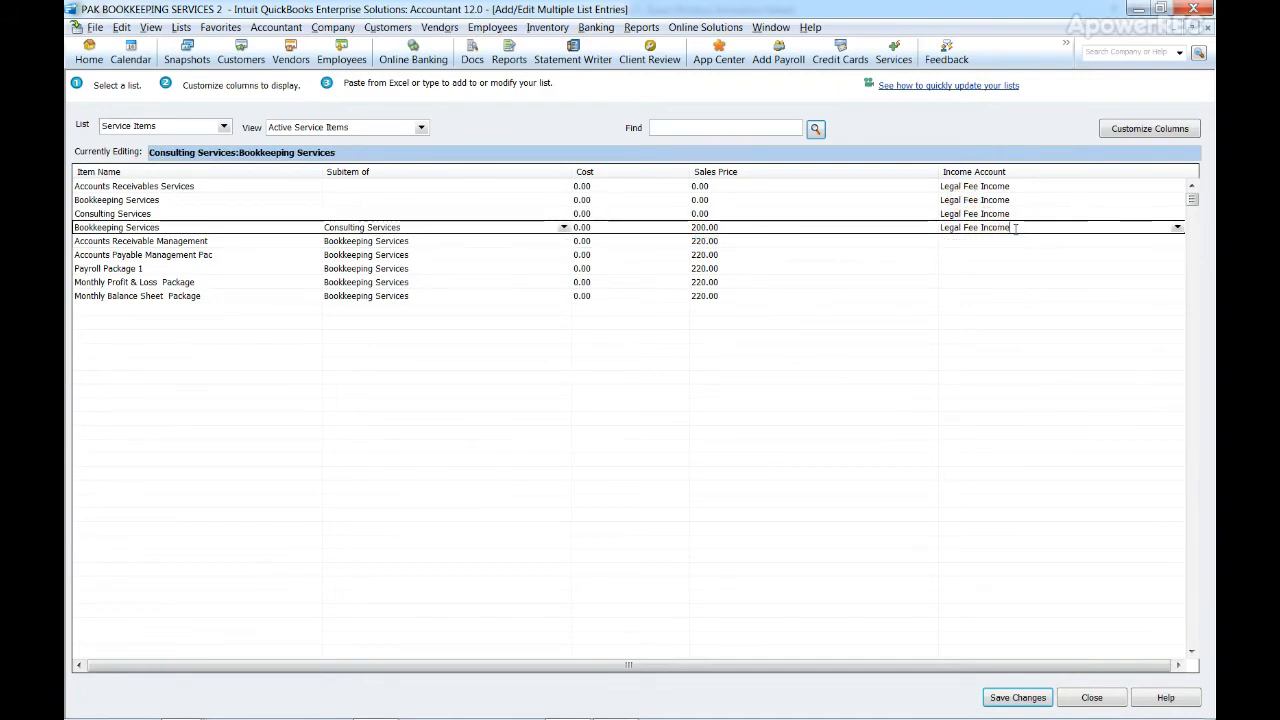
left_click(1013, 229)
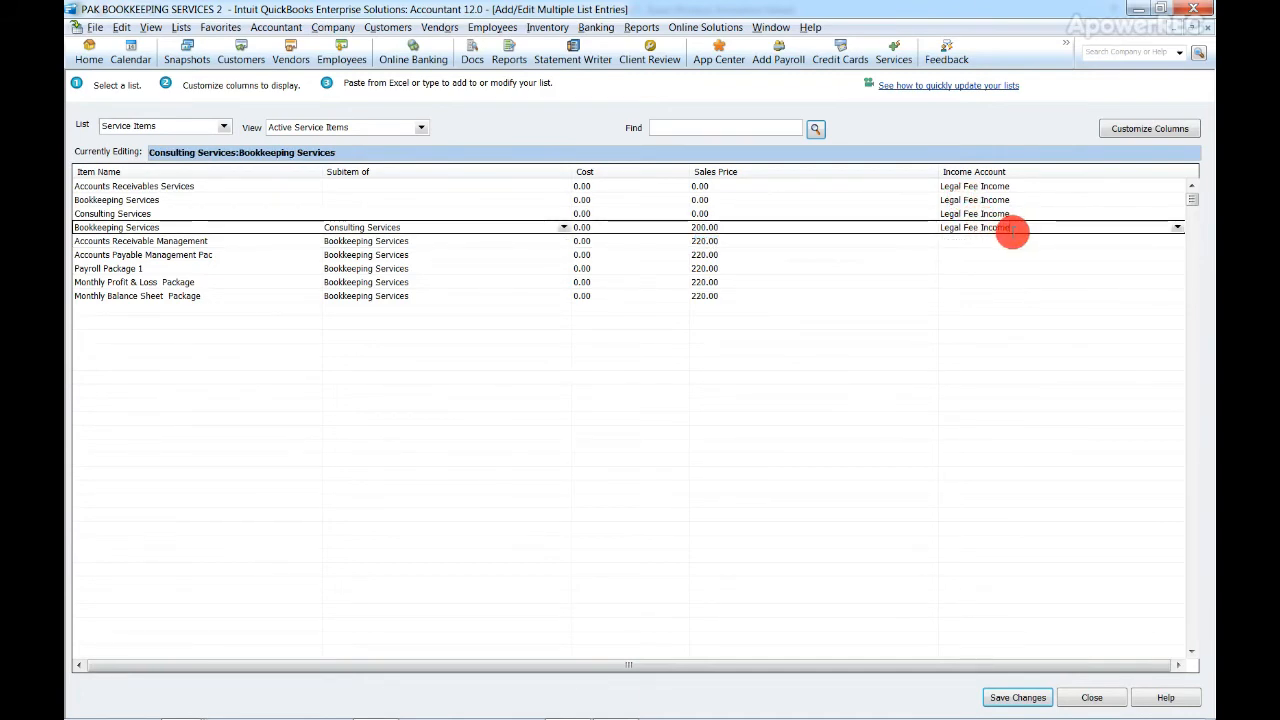
left_click(998, 173)
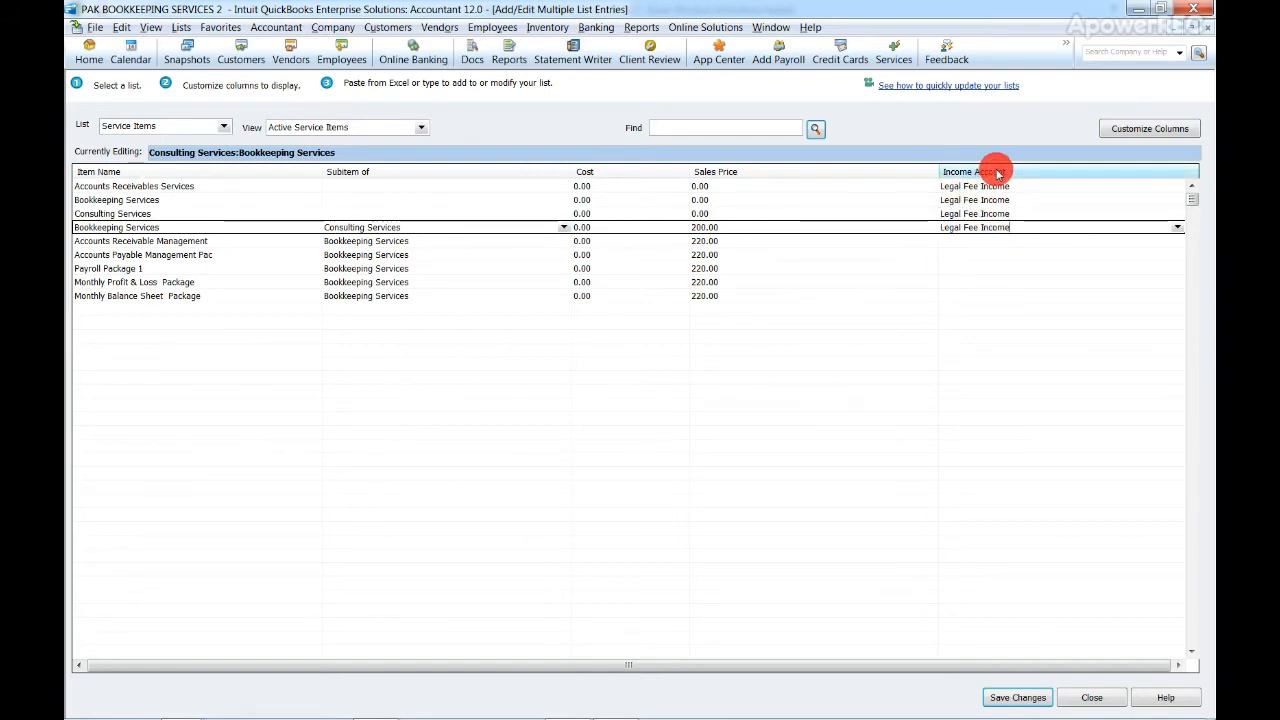
right_click(998, 173)
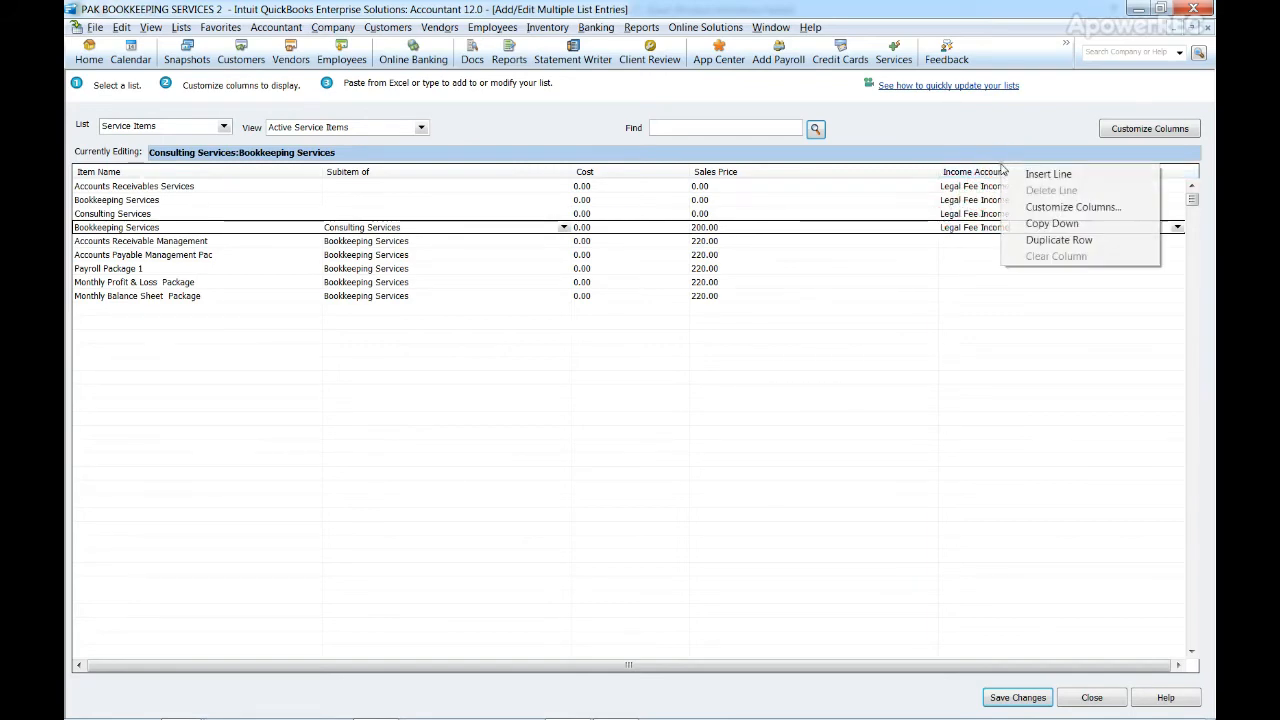
left_click(1078, 223)
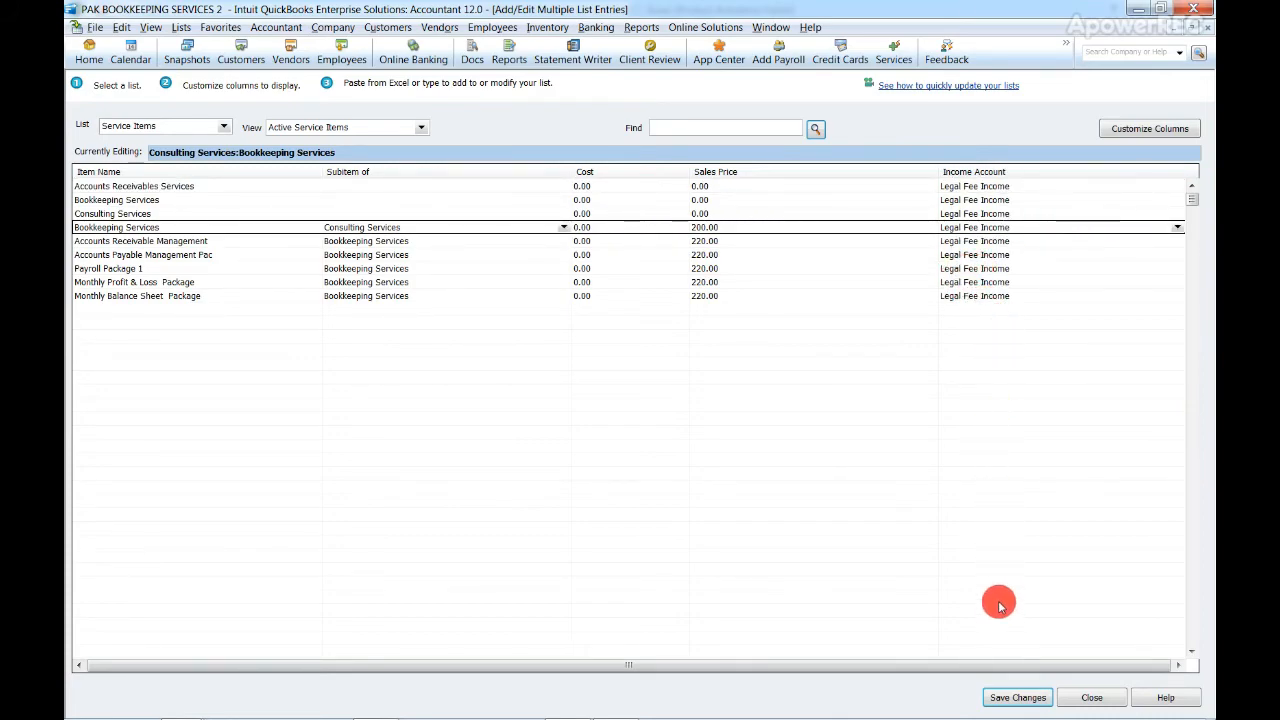
left_click(1008, 694)
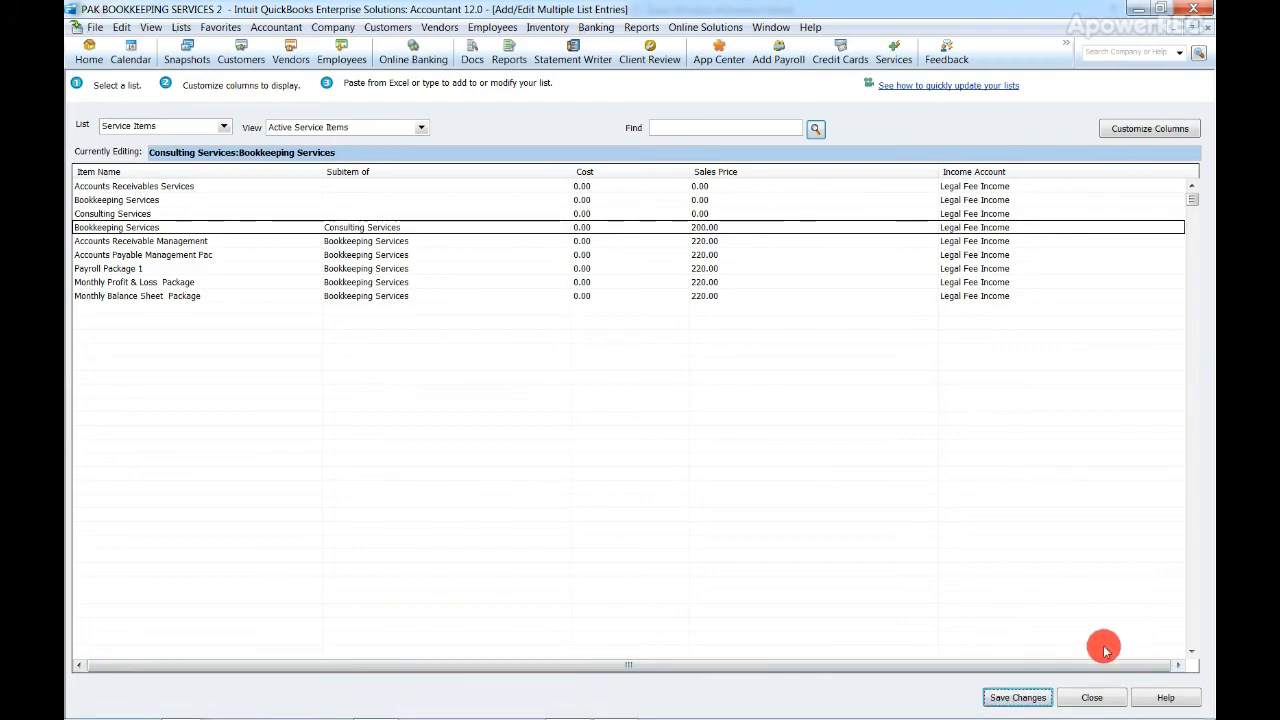
left_click(1094, 698)
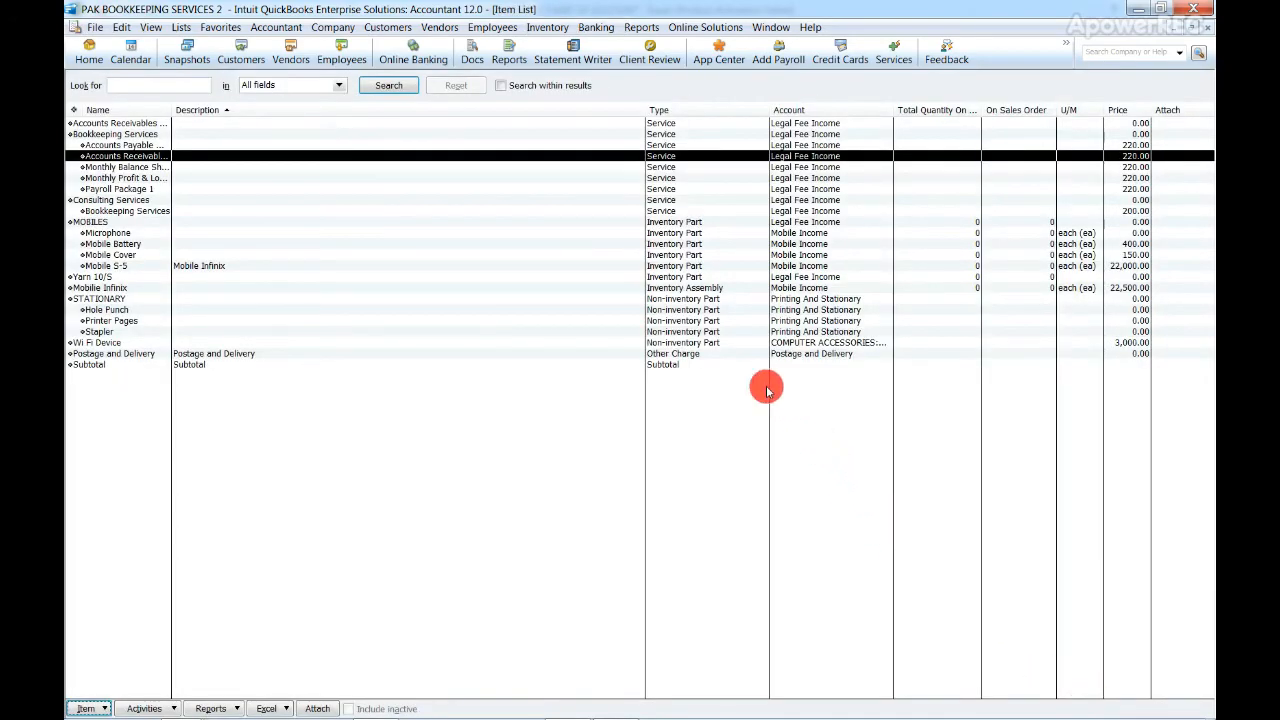